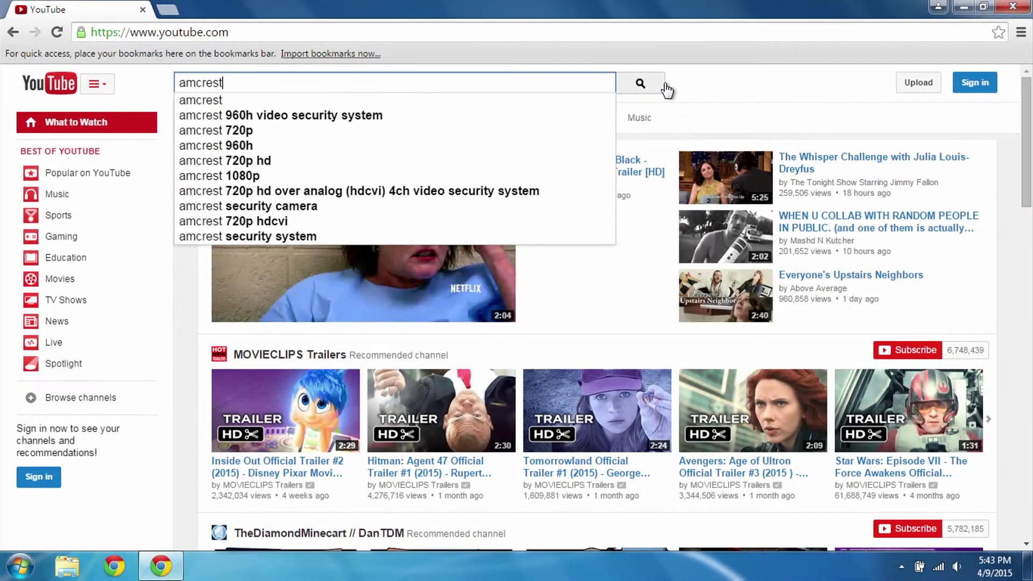
Search YouTube for amcrest and play the Amcrest Technologies '960H - Remote Access Setup for PC (UPnP)' video.
left_click(666, 85)
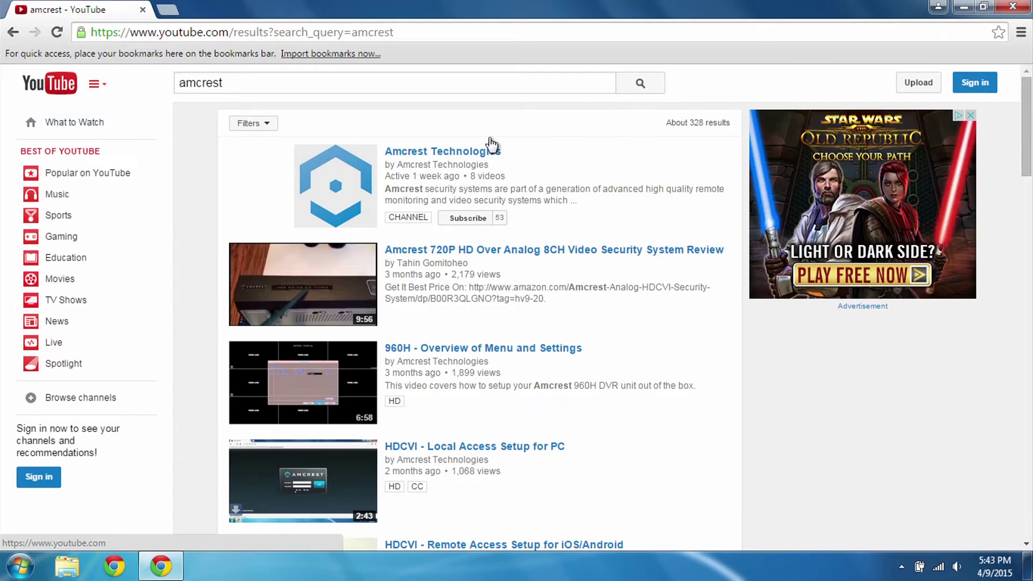
left_click(492, 145)
scroll(767, 401, "down", 3)
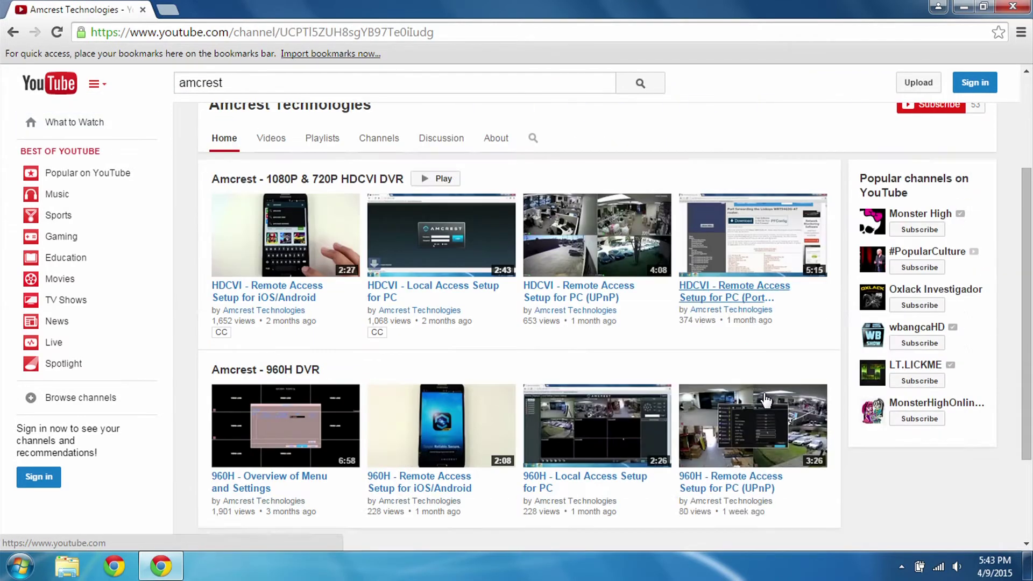
left_click(756, 483)
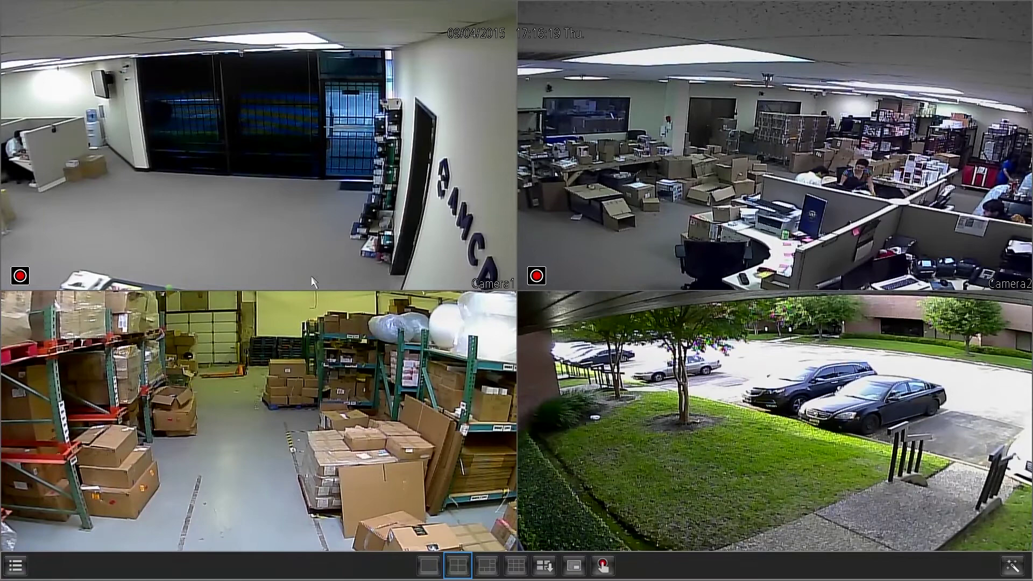
Show the DVR's Network General page with DHCP, IP 192.168.2.150 and gateway 192.168.2.1.
left_click(21, 565)
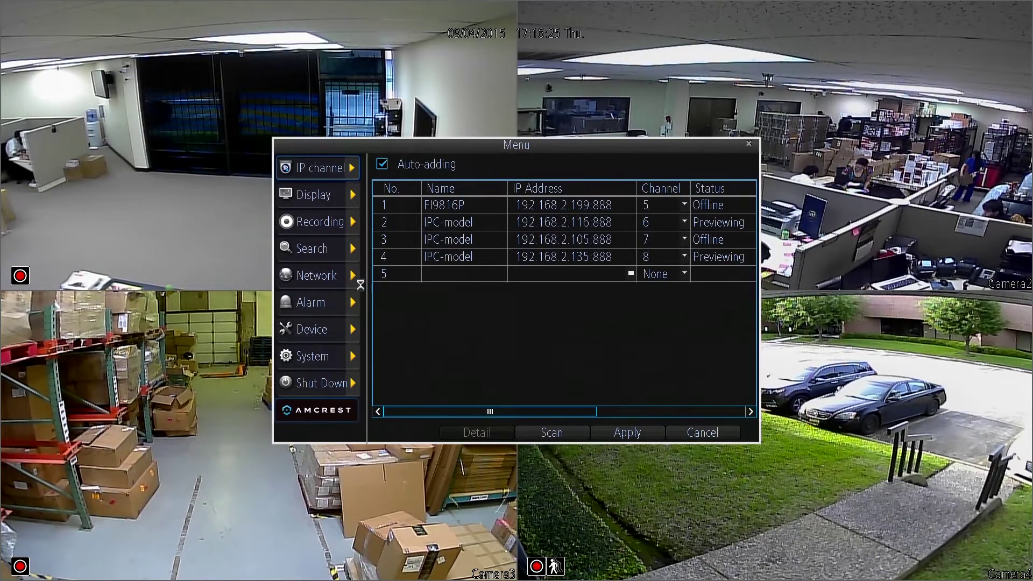
left_click(354, 278)
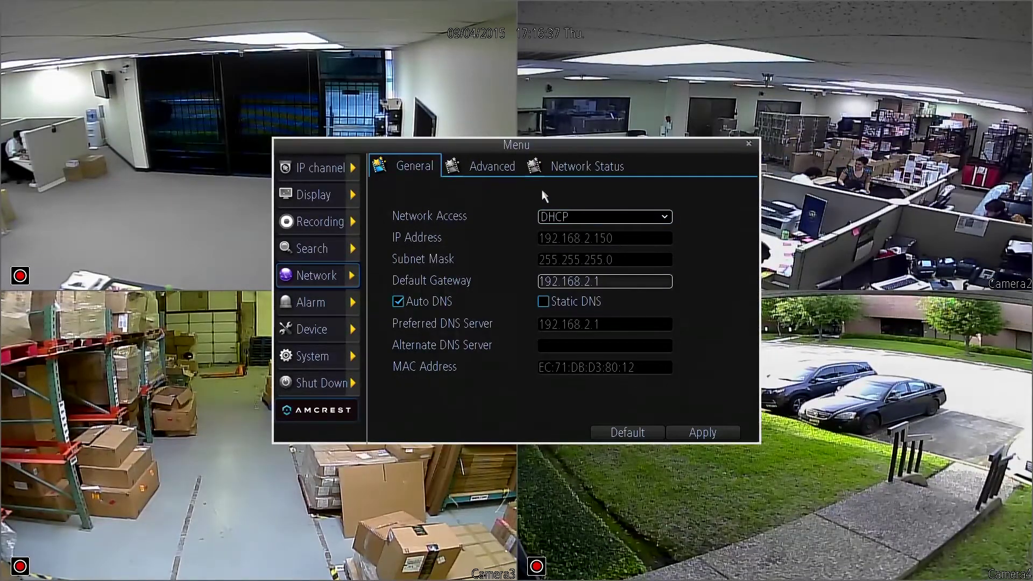
Check the Advanced network tab's Server Port 9999 and HTTP Port 8888.
left_click(511, 170)
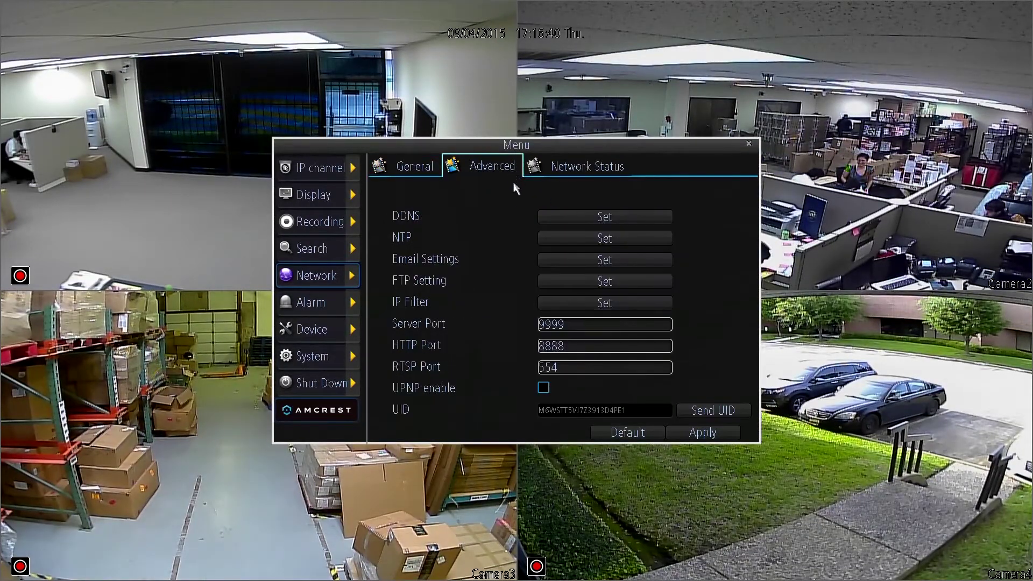
left_click(577, 328)
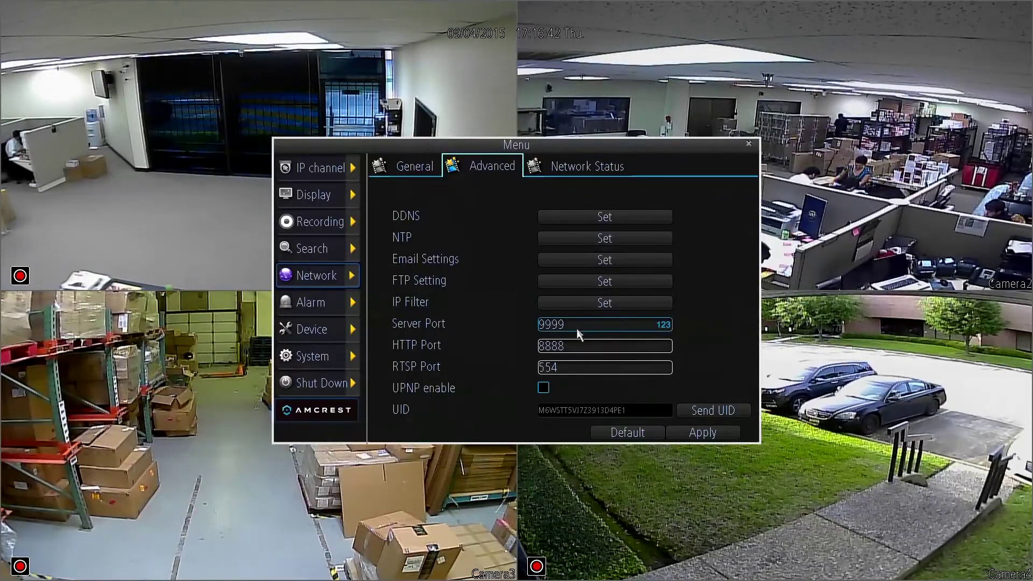
left_click(578, 349)
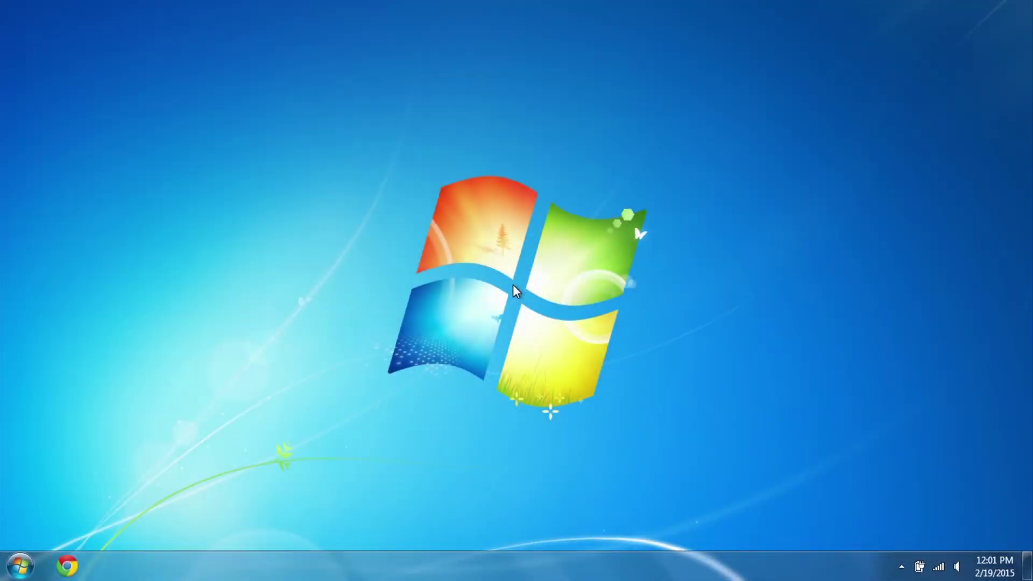
Load portforward.com in a new Chrome window.
left_click(66, 566)
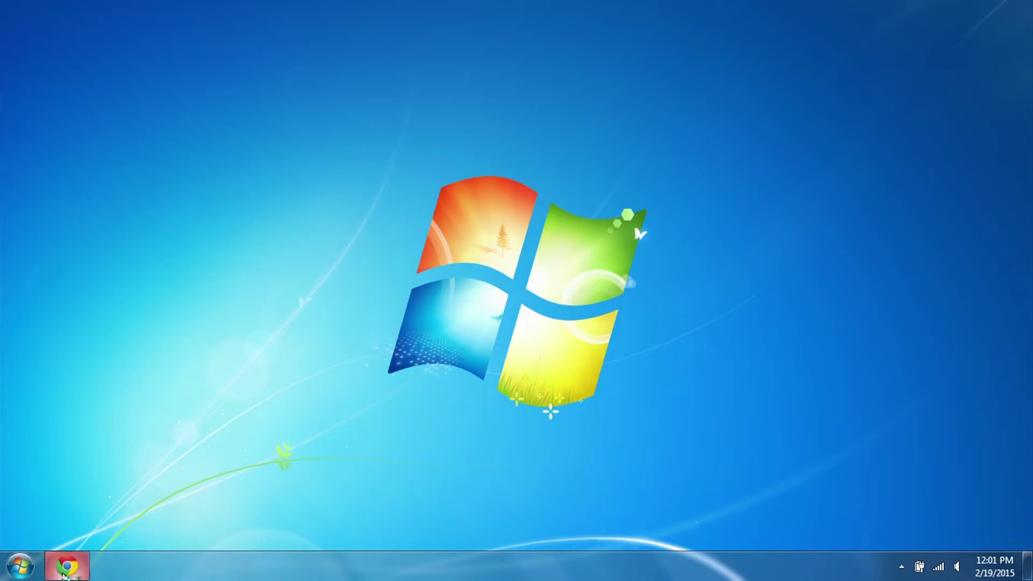
type("portforward.com")
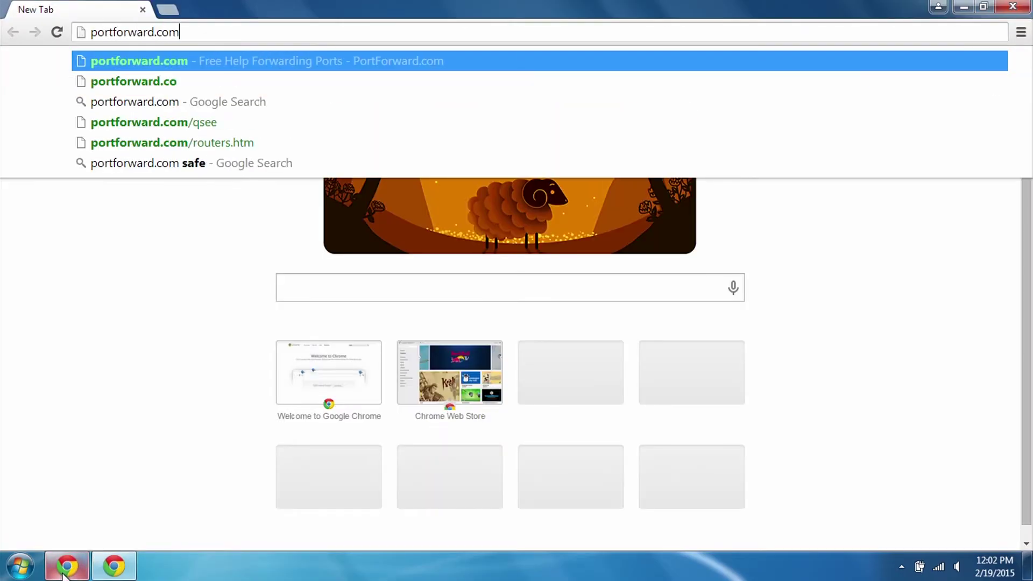
key("Return")
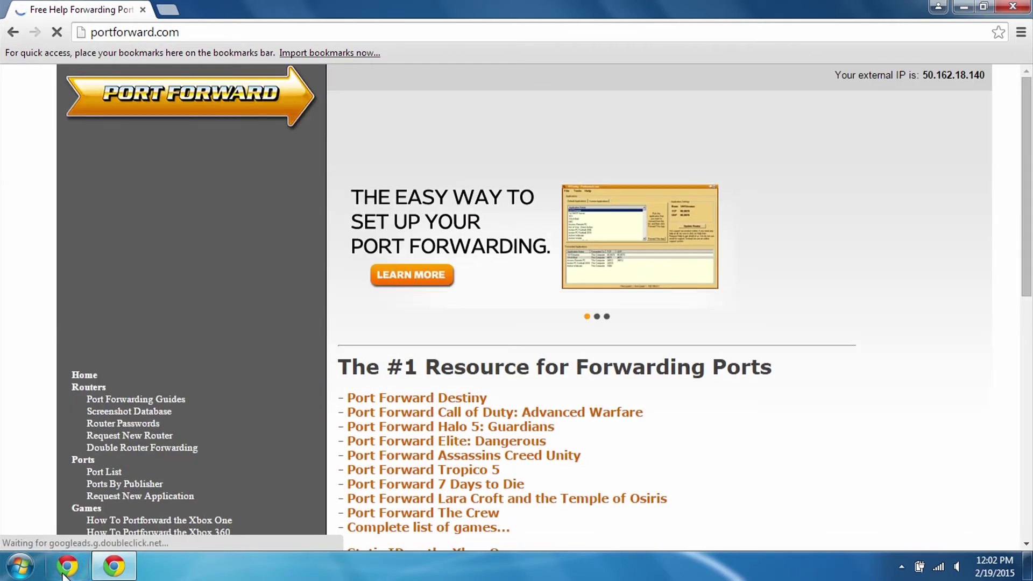
Go to the router port forwarding guides and jump to manufacturers starting with L.
scroll(295, 351, "down", 3)
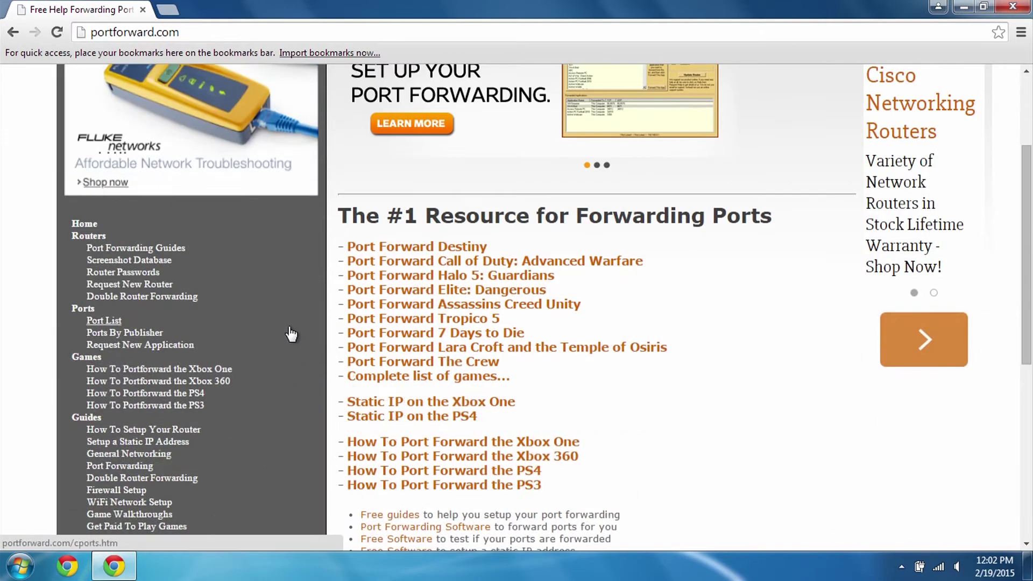
left_click(180, 248)
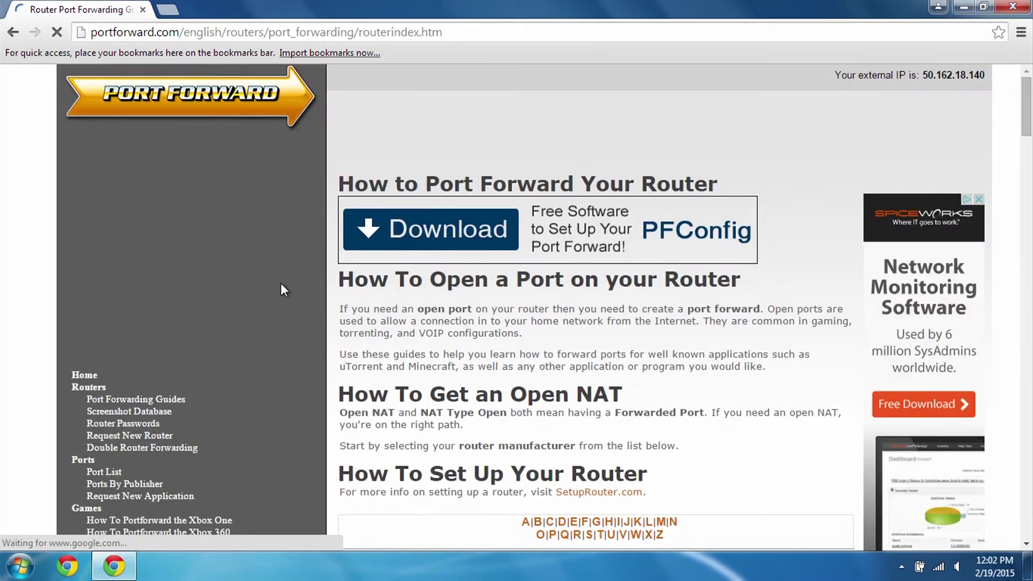
scroll(694, 412, "down", 4)
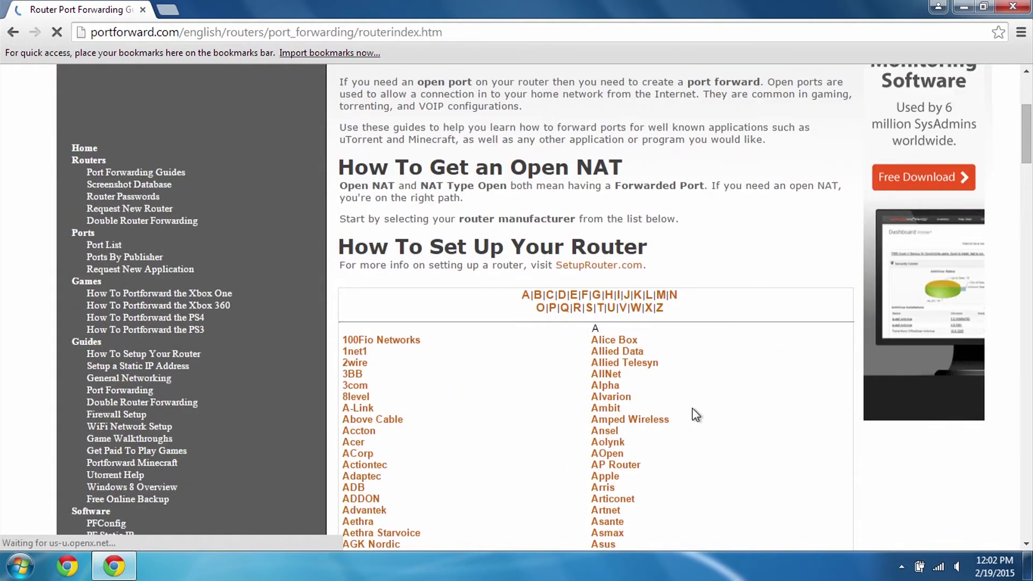
left_click(649, 294)
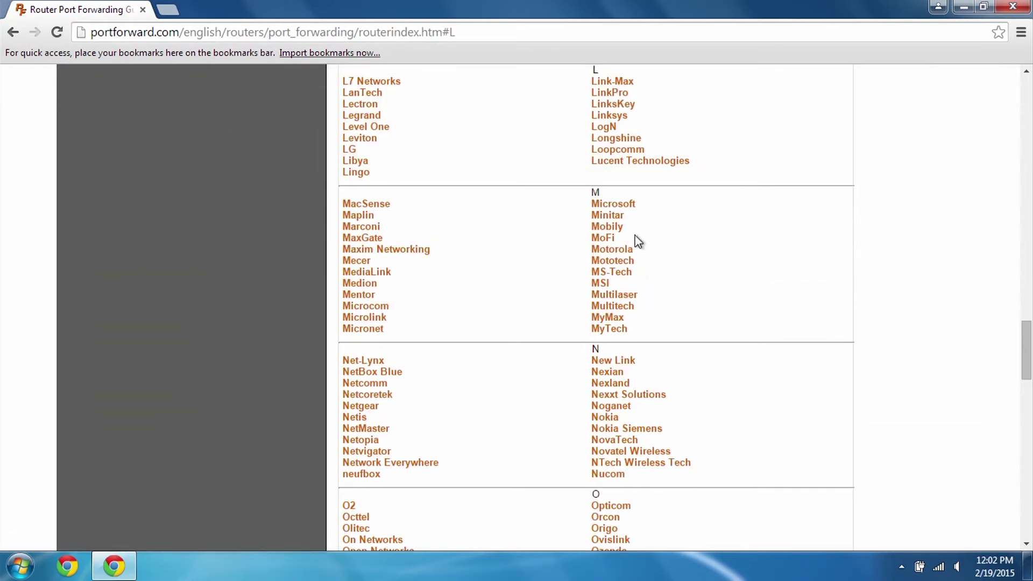
Open Linksys guides, dismiss the PFConfig ad, and select the WRT54G3G-AT router.
left_click(618, 117)
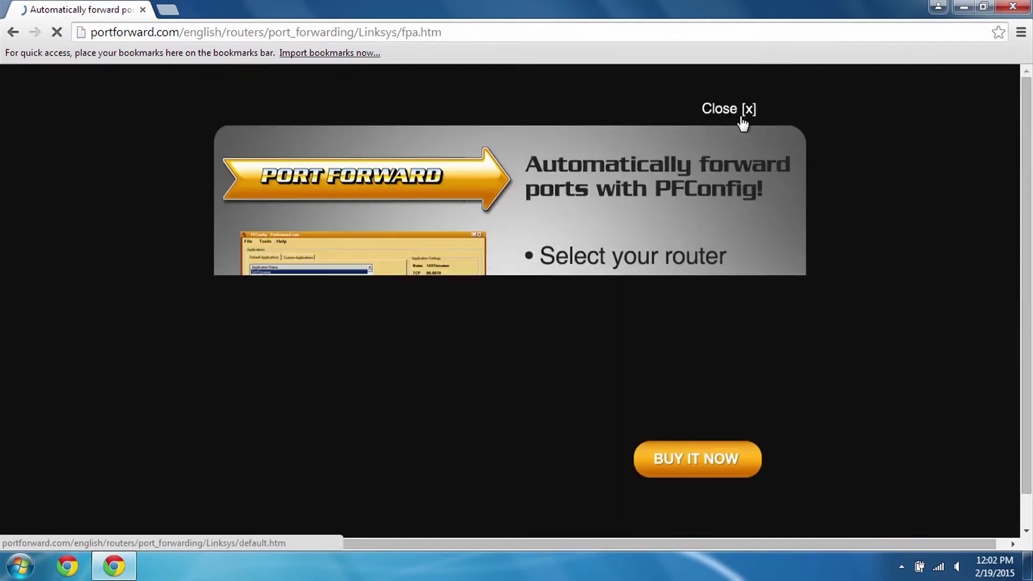
left_click(745, 112)
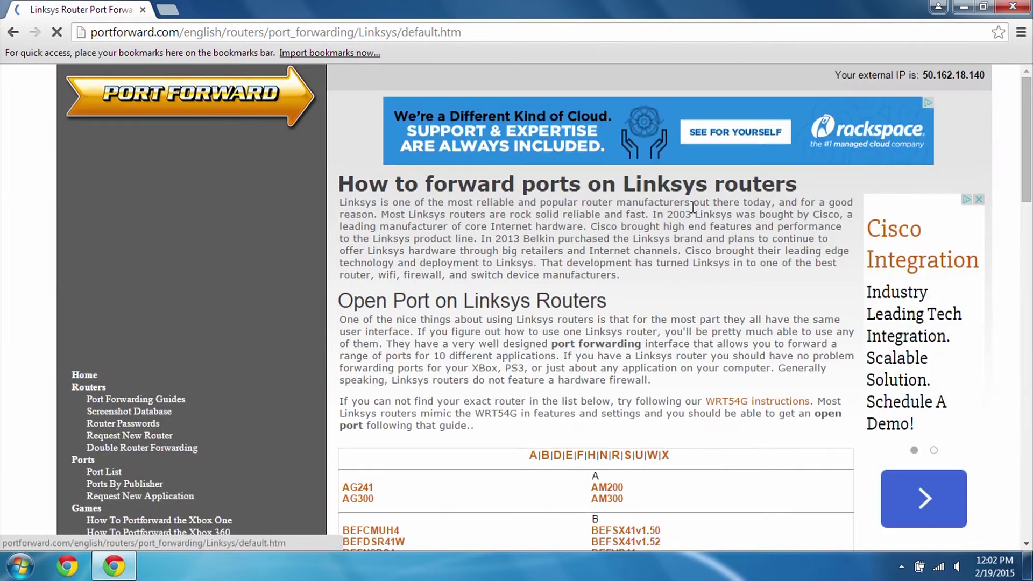
scroll(698, 306, "down", 3)
scroll(698, 307, "down", 13)
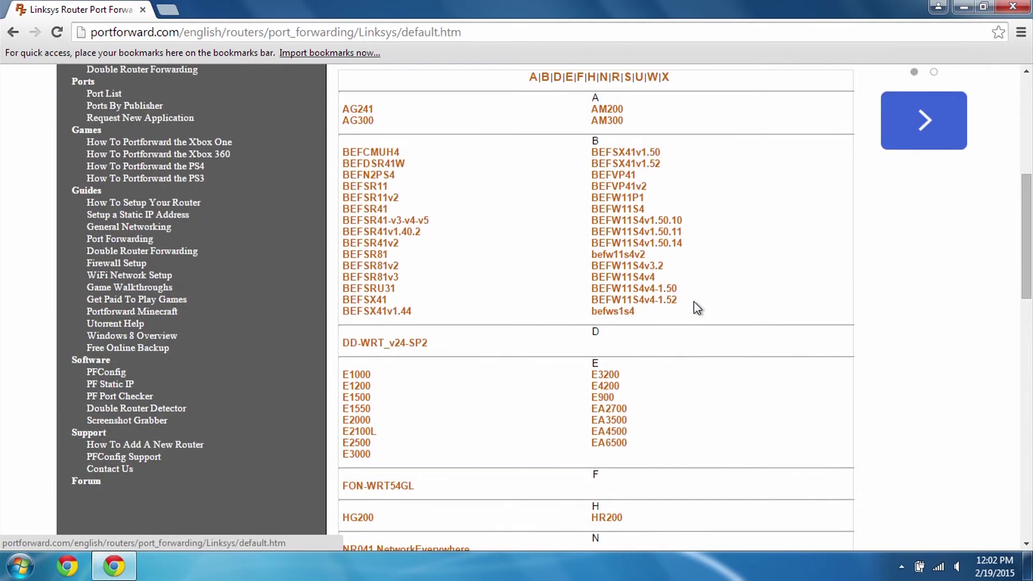
scroll(698, 308, "down", 1)
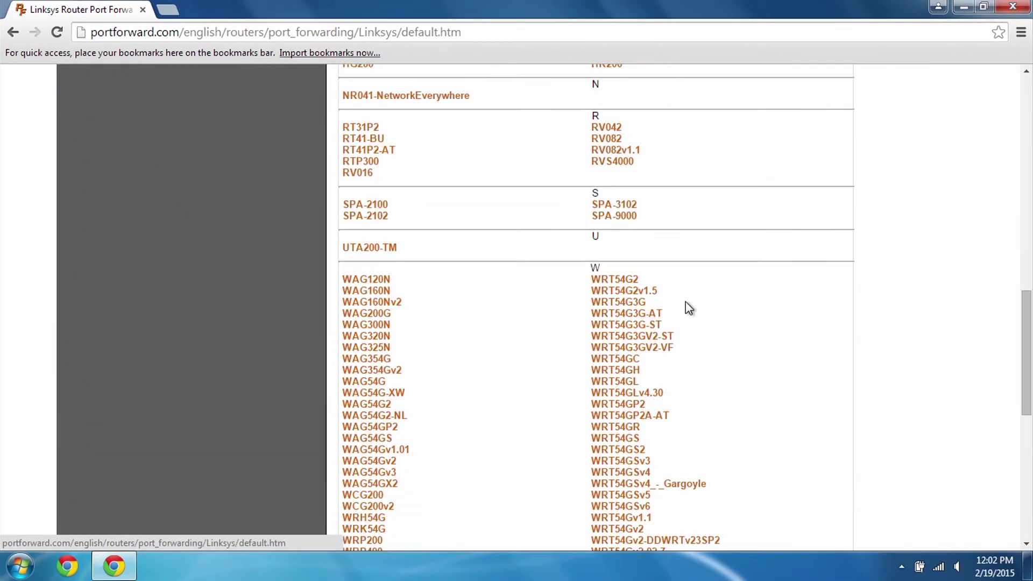
left_click(642, 315)
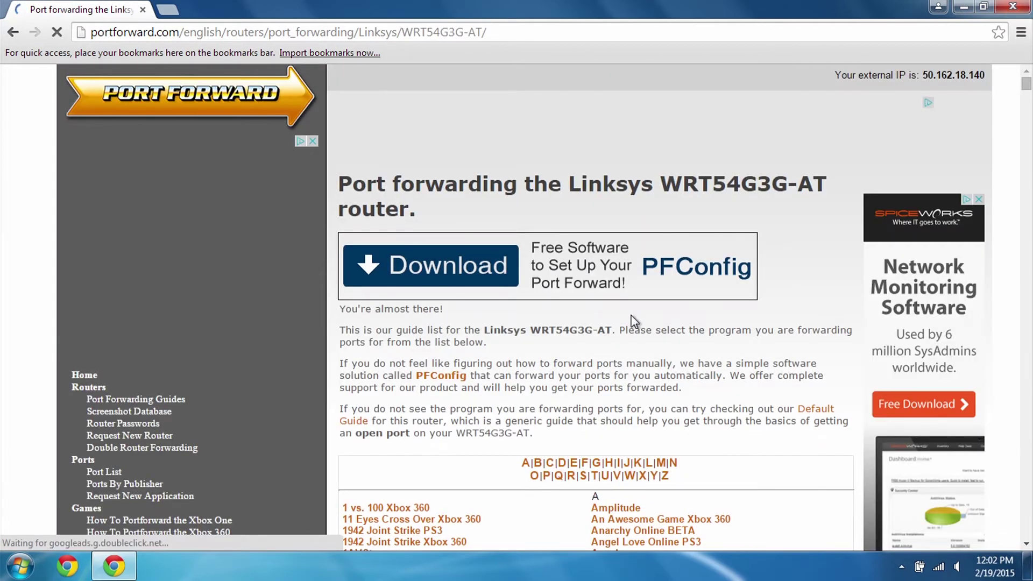
scroll(632, 315, "down", 3)
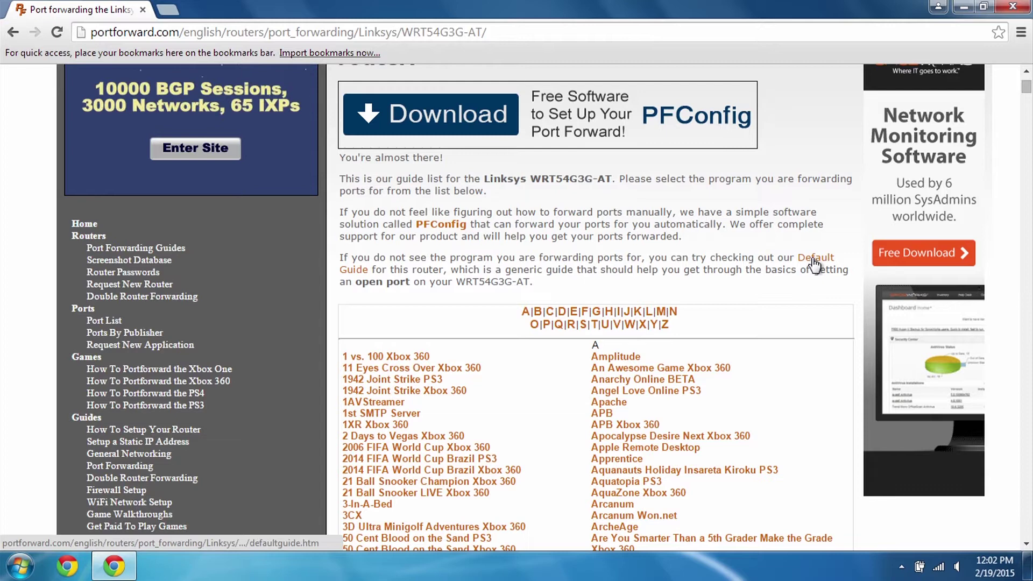
Read the WRT54G3G-AT Default Guide down to the Test if Your Ports are Open section.
left_click(829, 268)
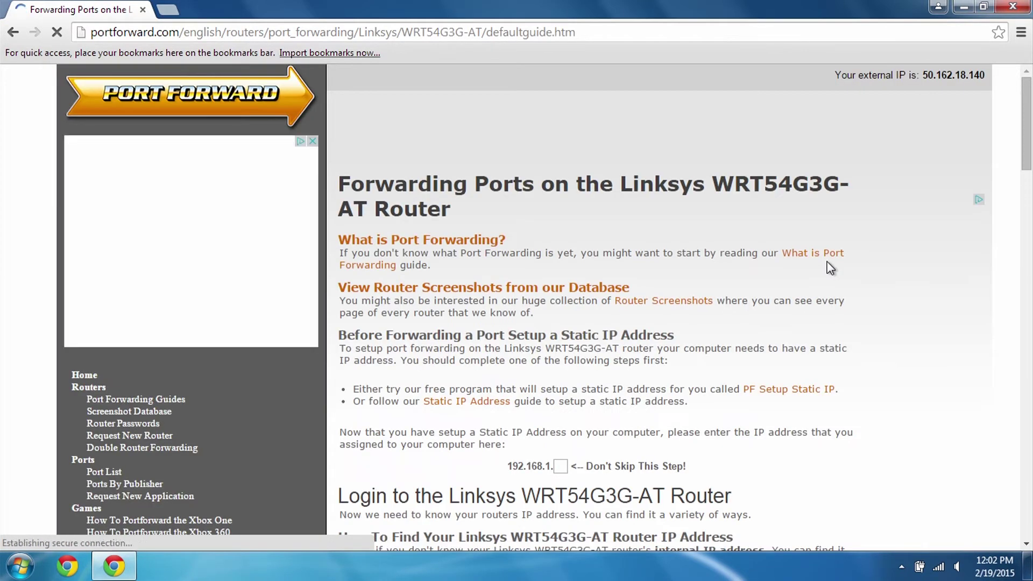
scroll(828, 268, "down", 3)
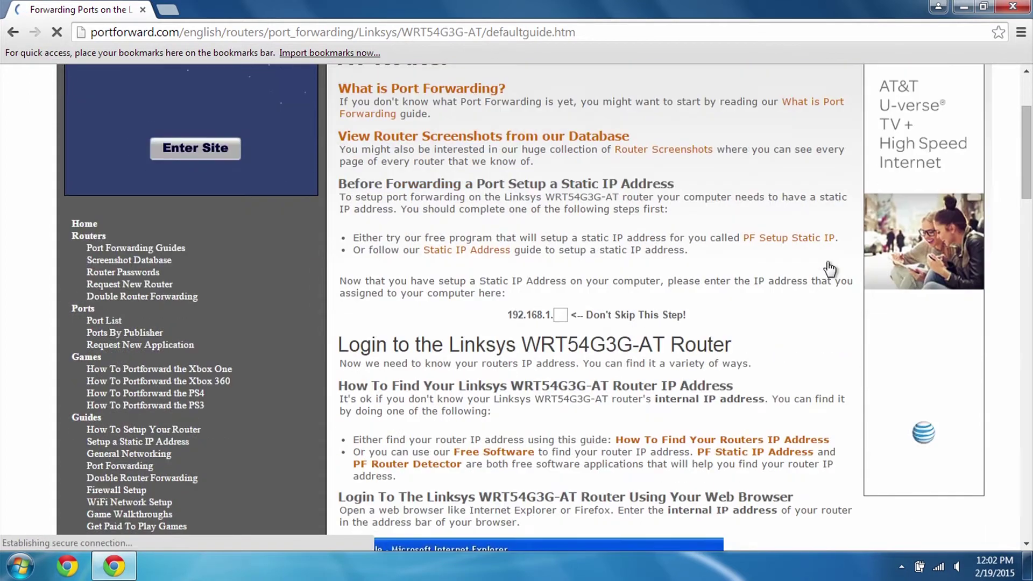
scroll(771, 280, "down", 6)
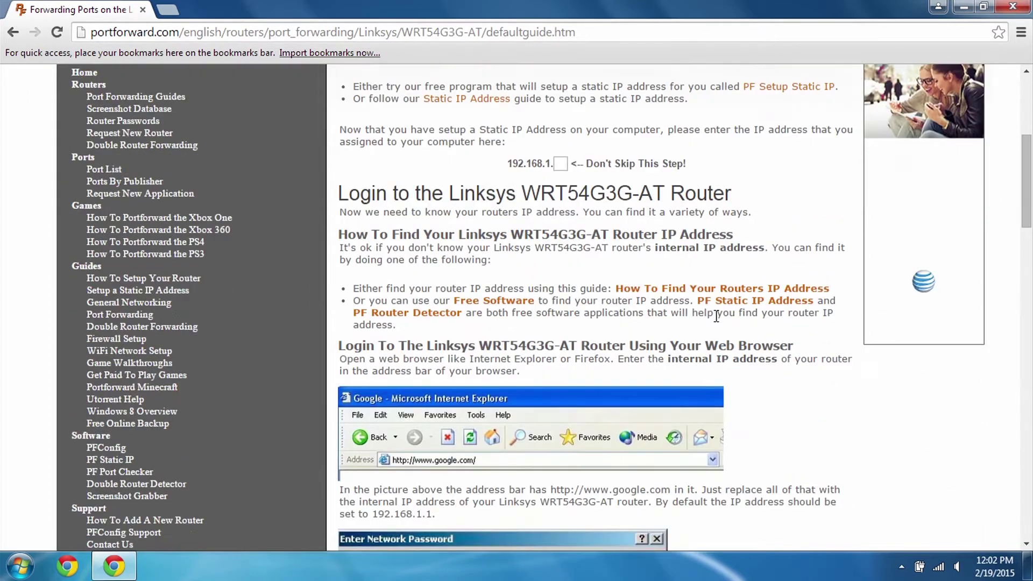
scroll(719, 322, "down", 6)
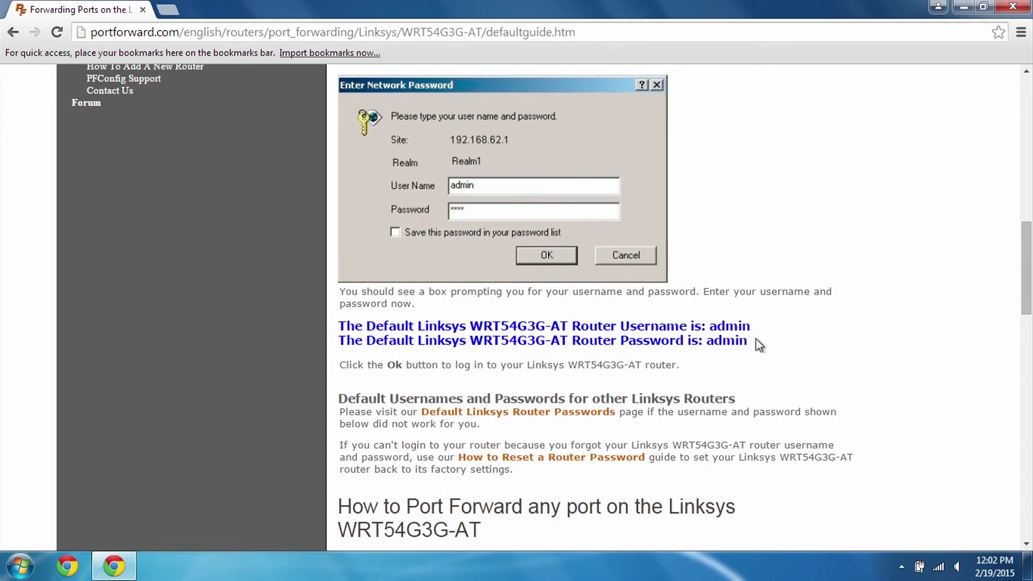
scroll(760, 345, "down", 7)
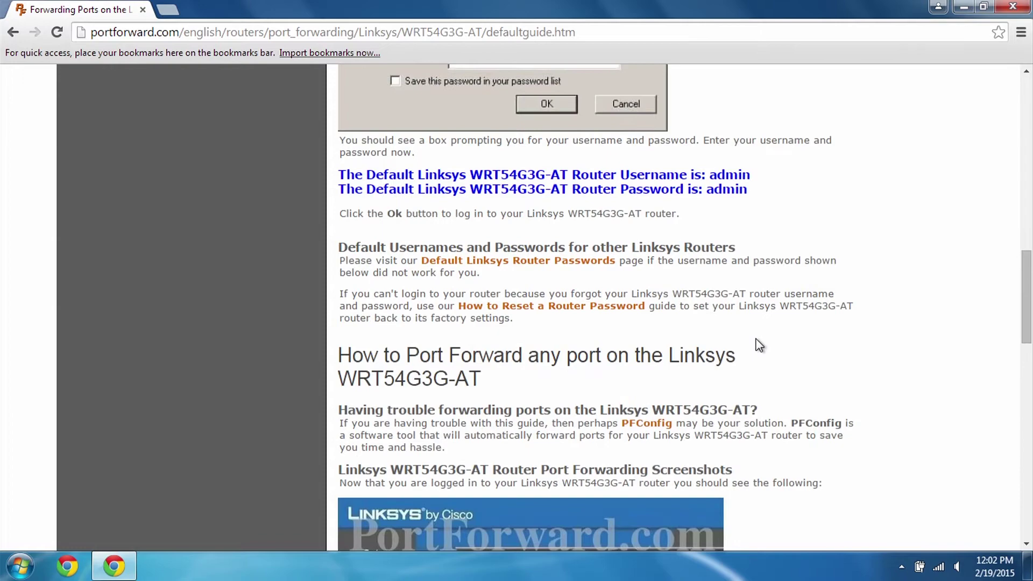
scroll(759, 345, "down", 4)
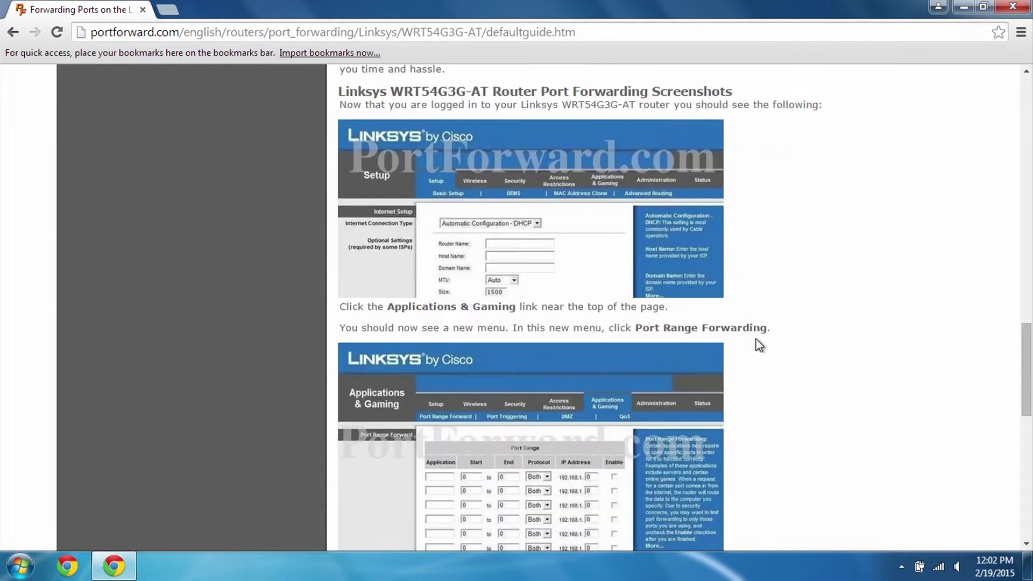
scroll(760, 345, "down", 1)
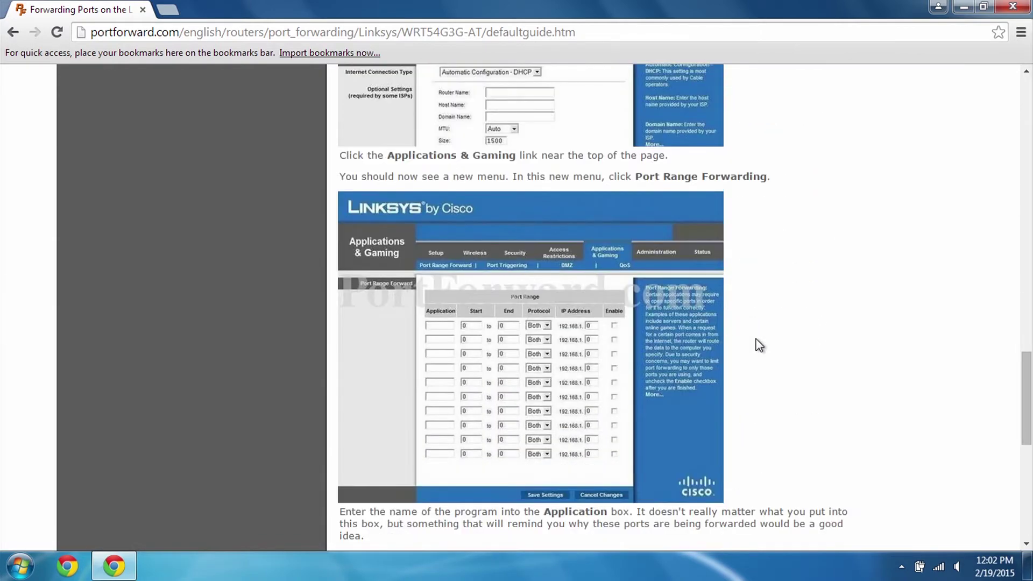
scroll(759, 345, "down", 5)
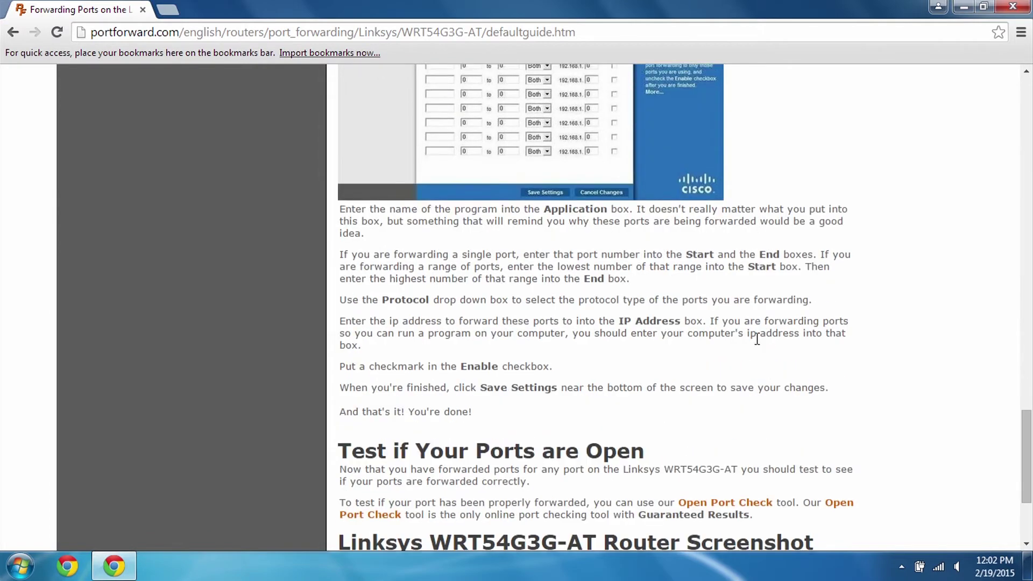
scroll(760, 345, "down", 1)
scroll(759, 345, "down", 1)
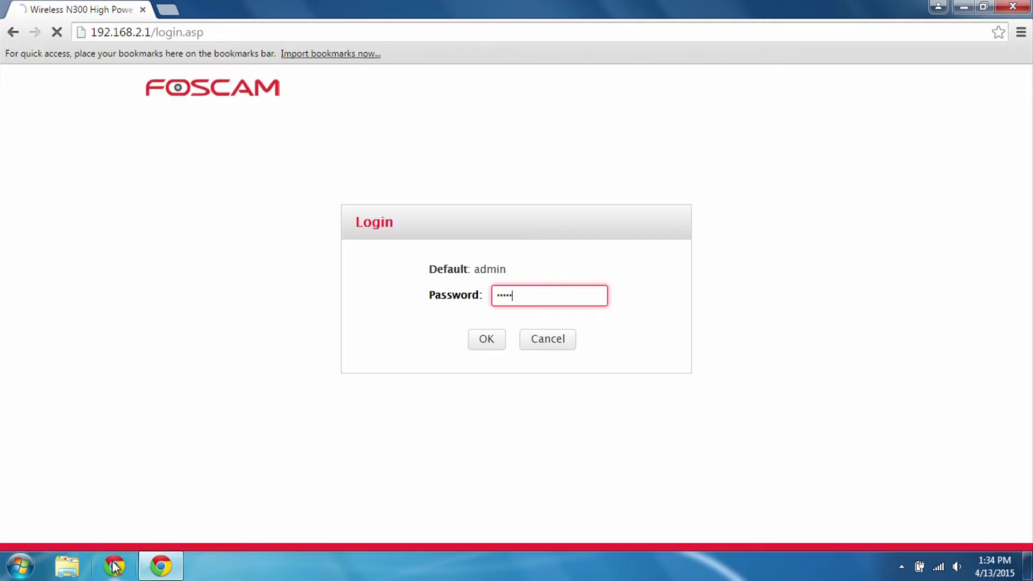
Log in to the Foscam router with the admin password, skip quick setup, decline saving the password.
key("Return")
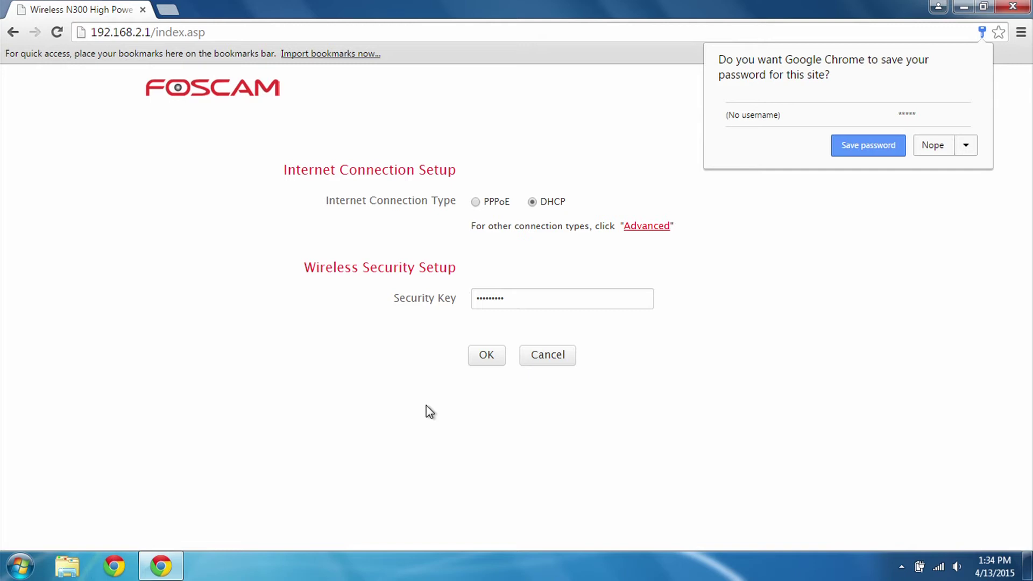
left_click(477, 357)
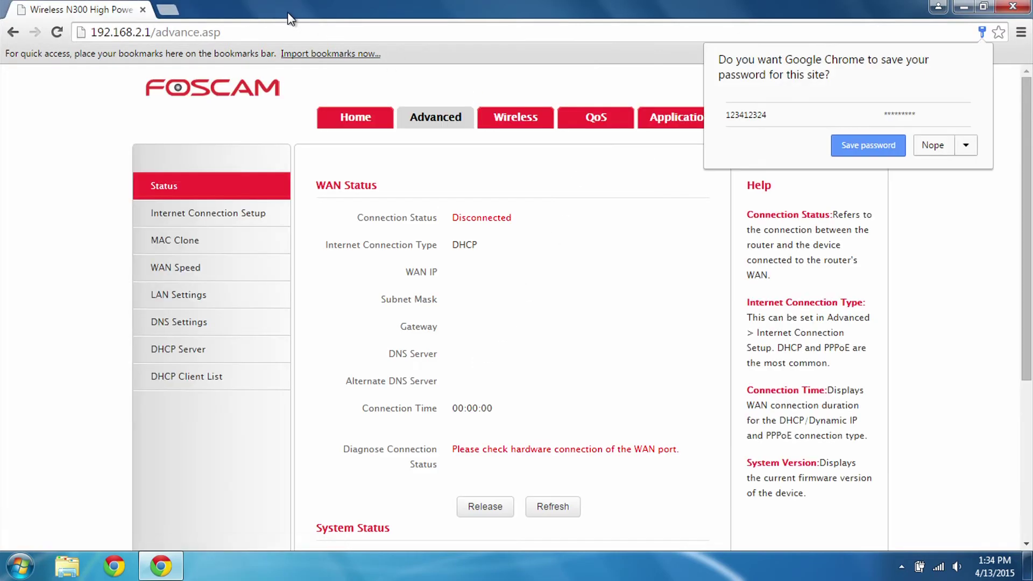
left_click(934, 145)
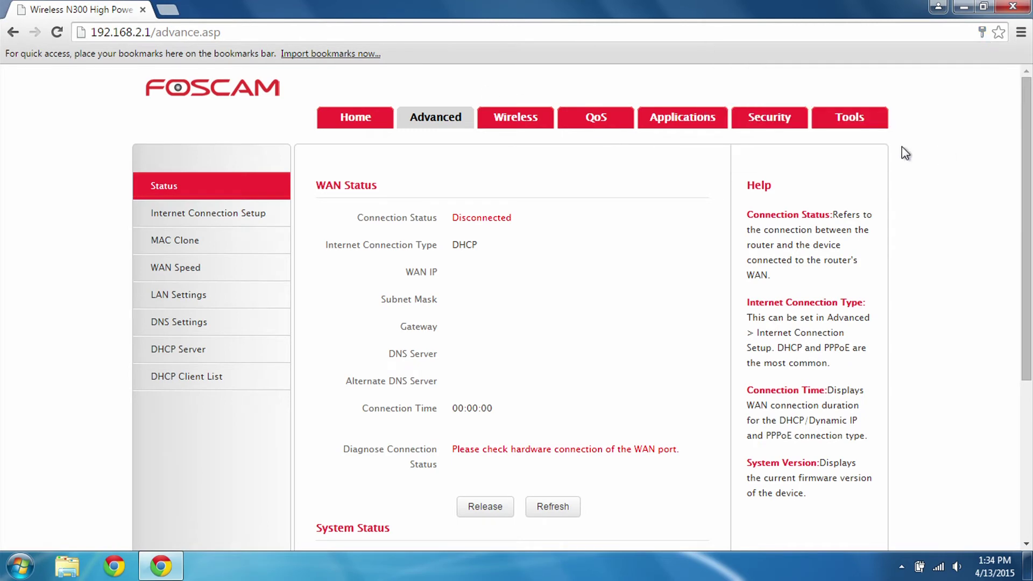
Set rule 1 to forward port 8888 over TCP to 192.168.2.150, enabled.
left_click(672, 116)
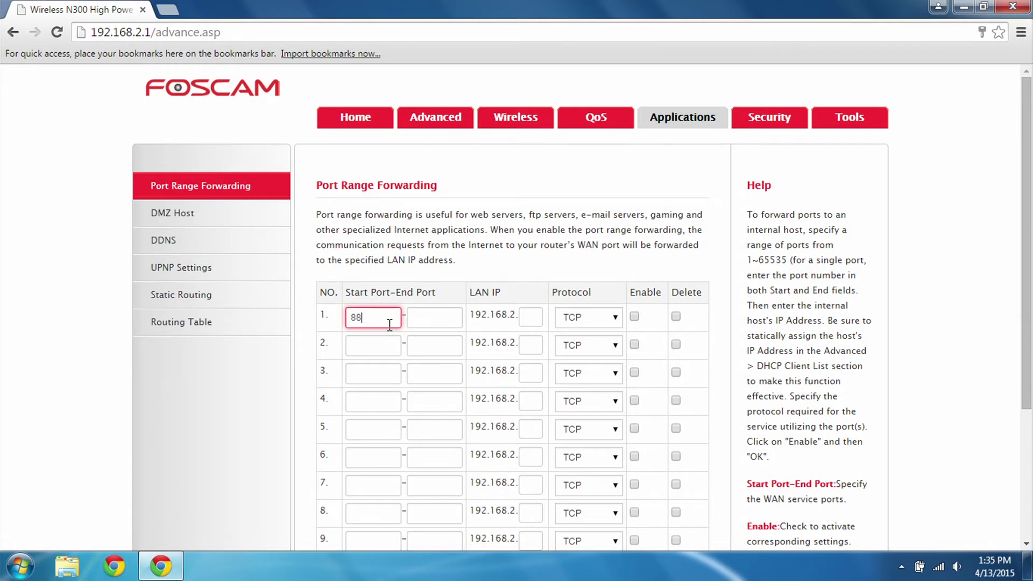
key("Tab")
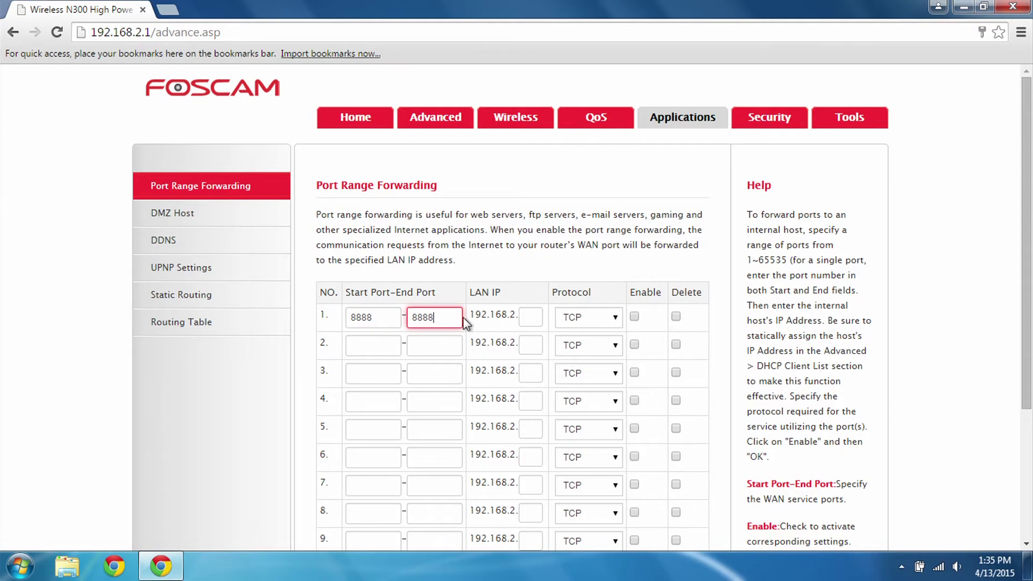
key("Tab")
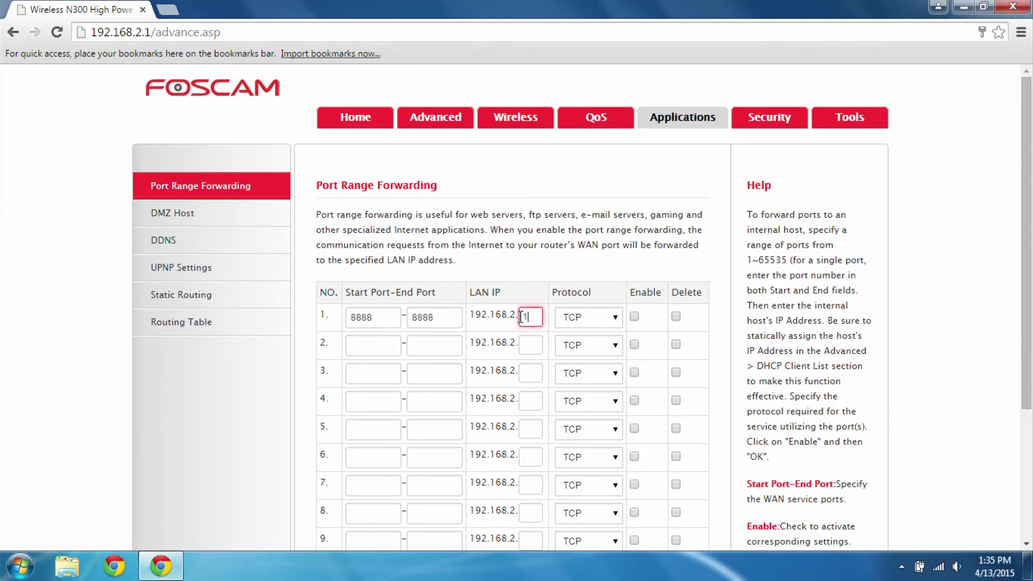
type("50")
left_click(634, 317)
left_click(617, 323)
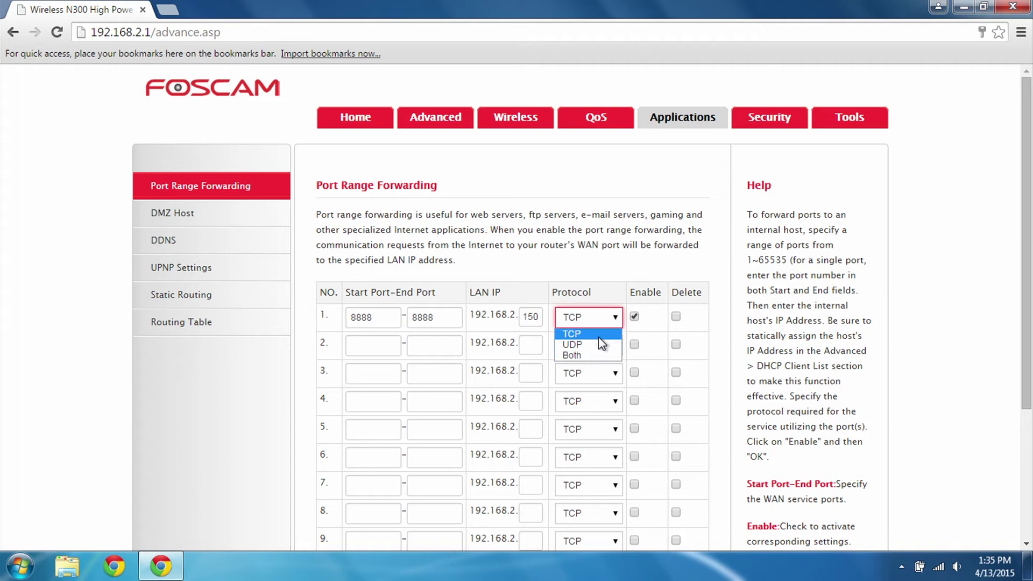
left_click(604, 339)
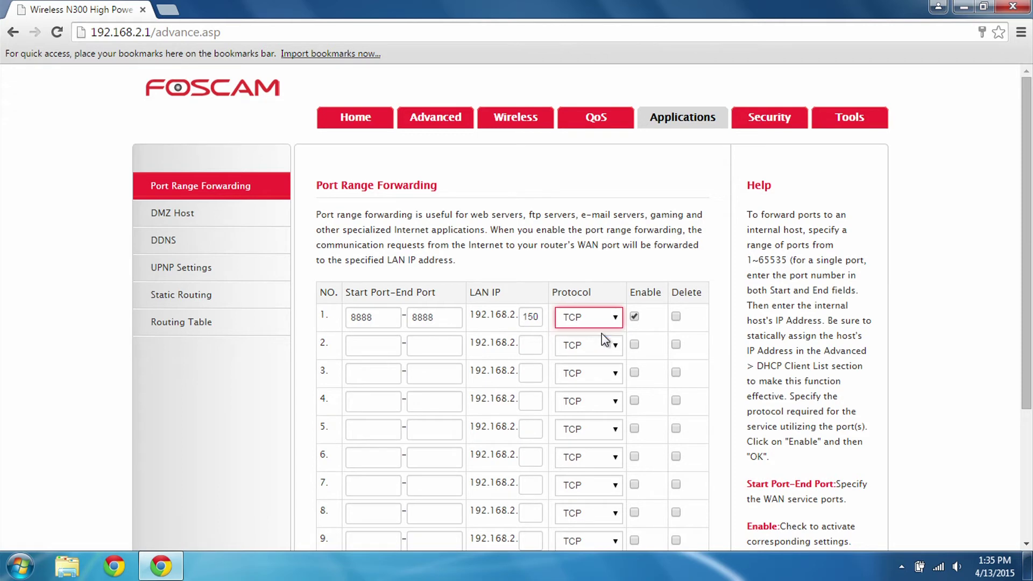
Add enabled TCP rule 2 forwarding port 9999 to 192.168.2.150 and save the rules.
left_click(377, 355)
type("9999")
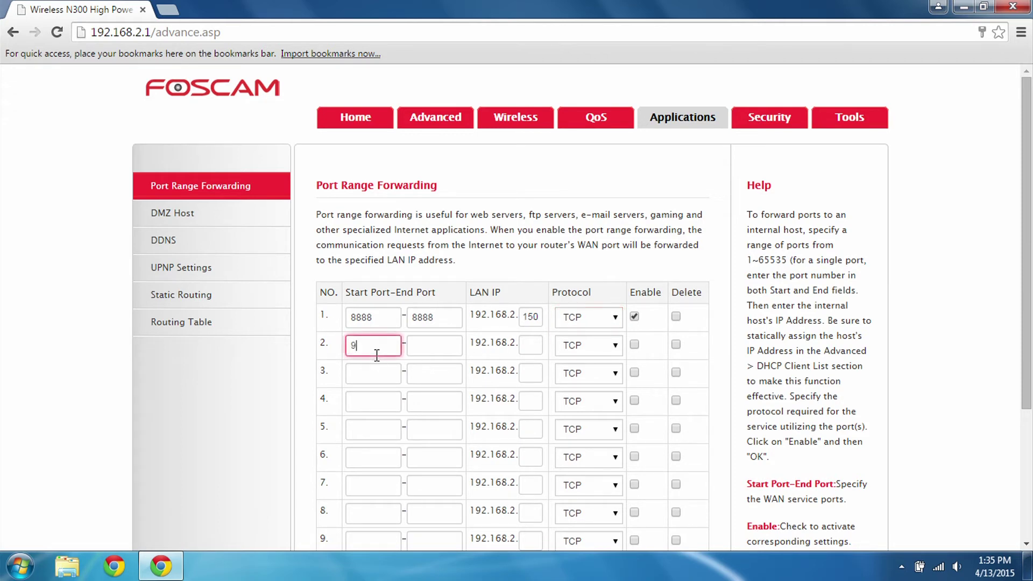
left_click(458, 355)
type("9999")
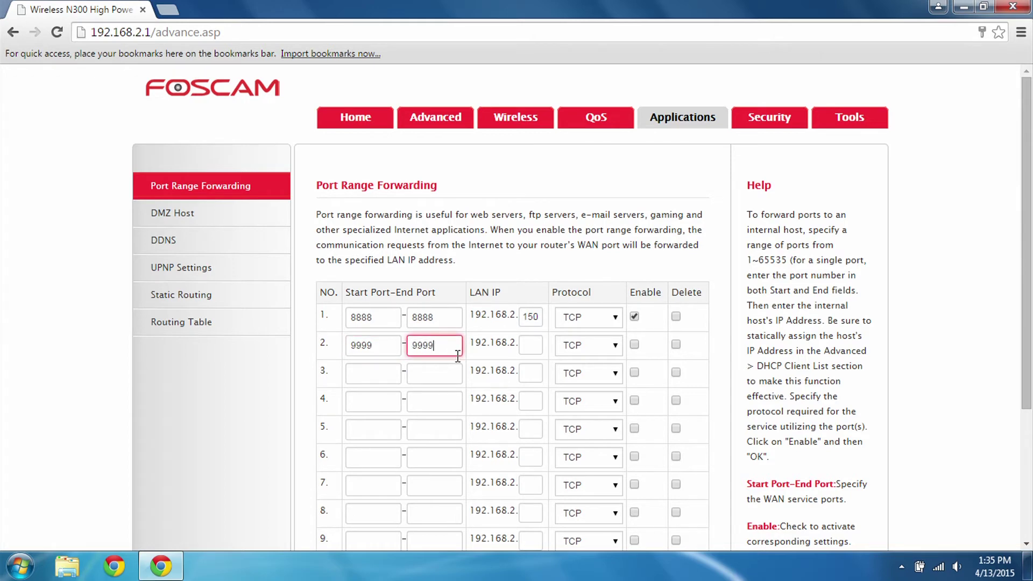
key("Tab")
type("150")
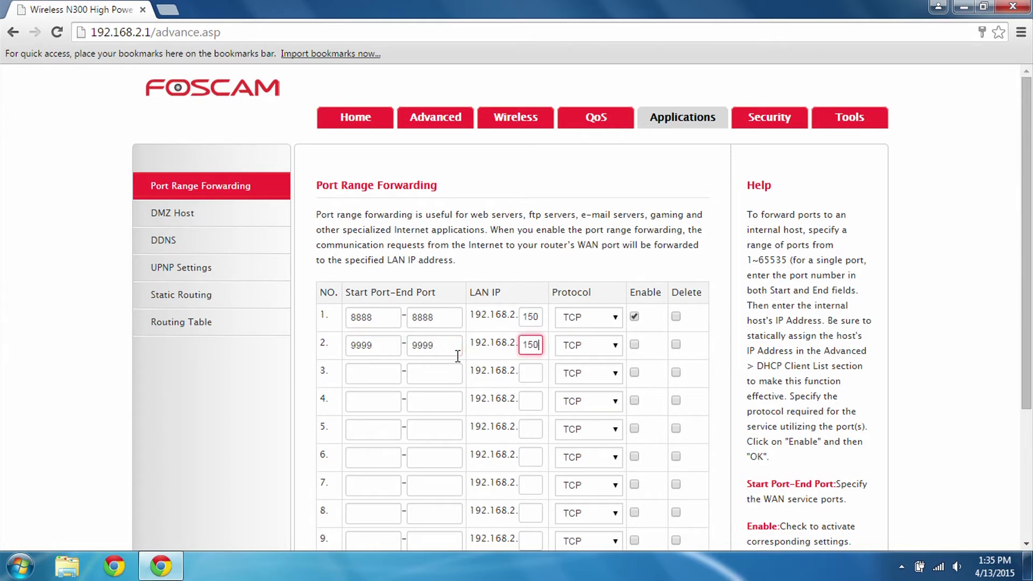
left_click(613, 348)
left_click(611, 360)
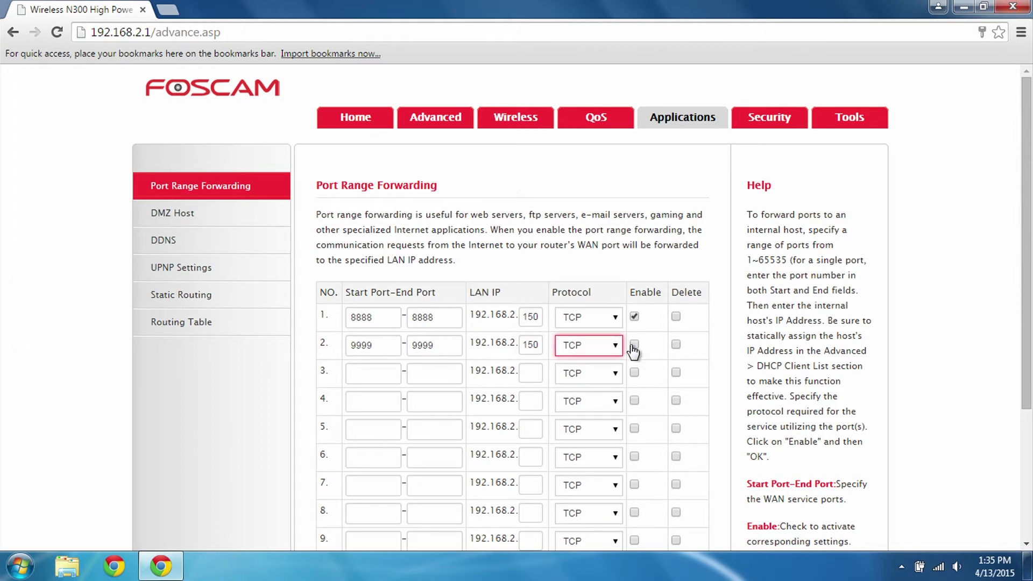
left_click(634, 345)
scroll(635, 350, "down", 3)
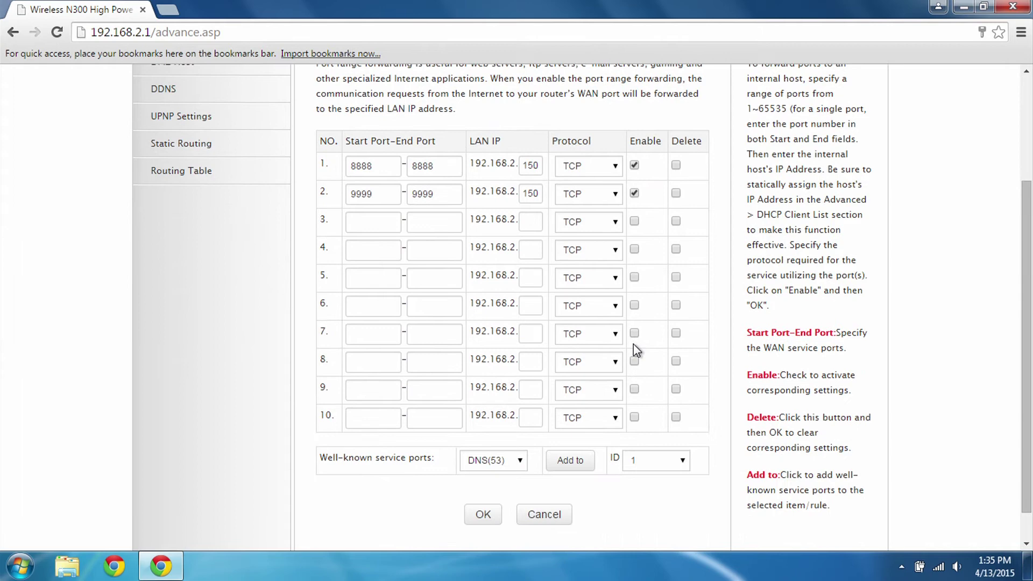
left_click(483, 515)
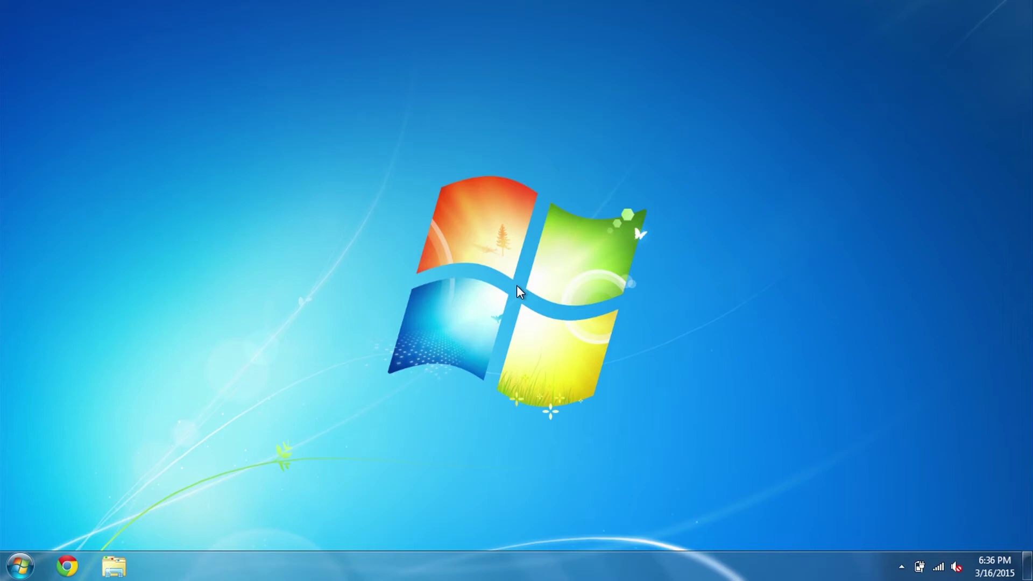
left_click(63, 574)
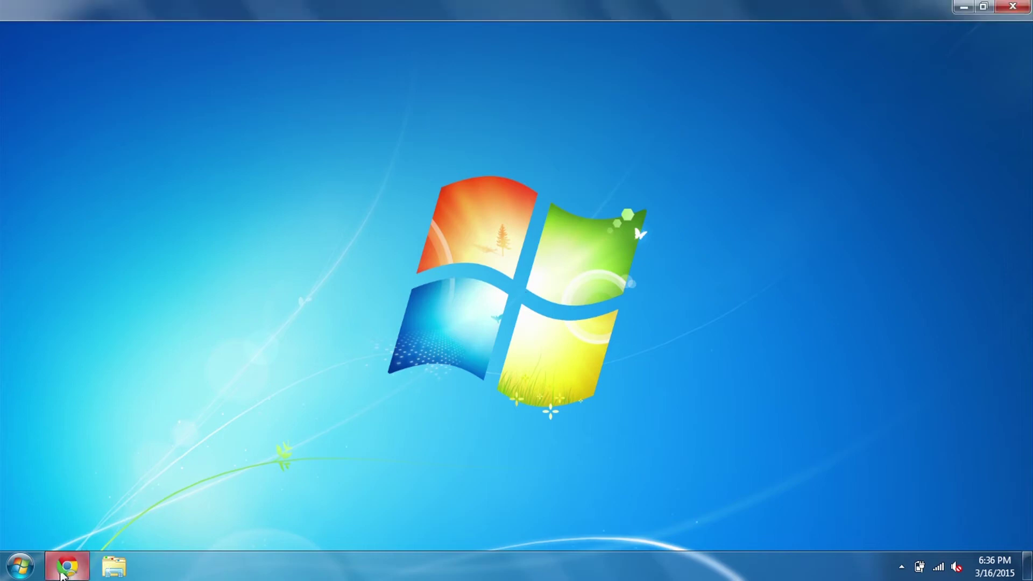
type("wha")
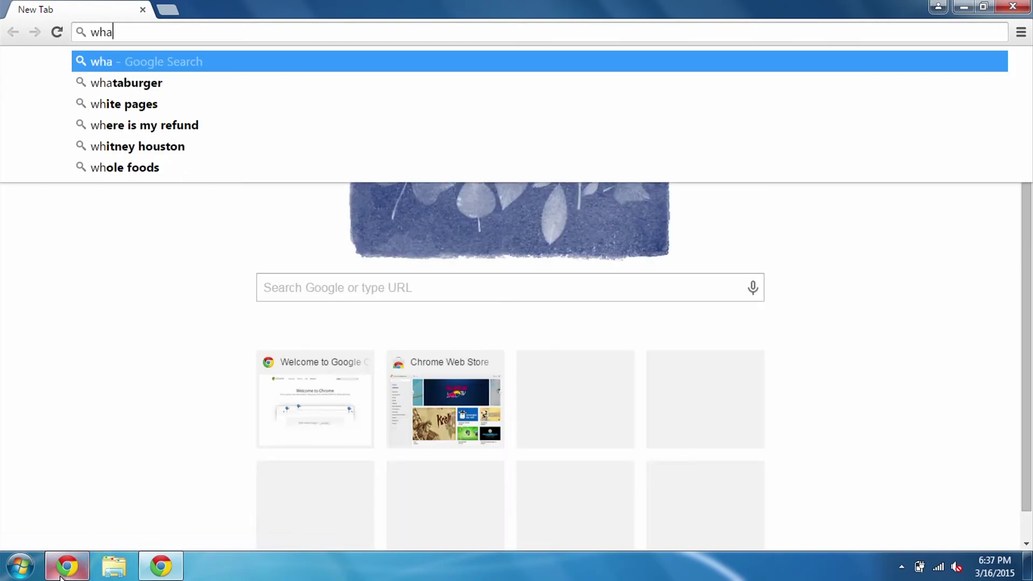
type("t is my ip")
key("Return")
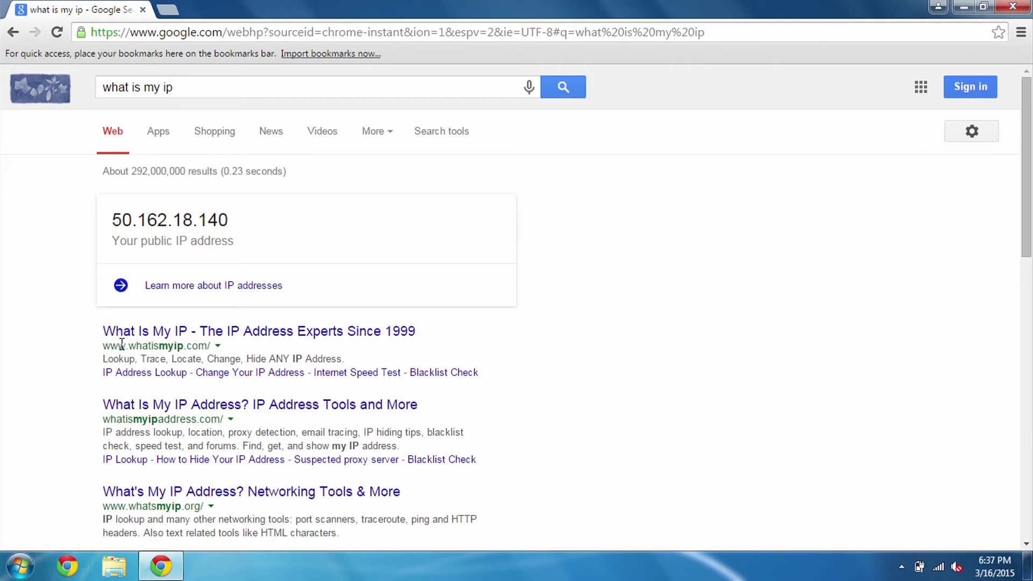
left_click_drag(111, 220, 238, 221)
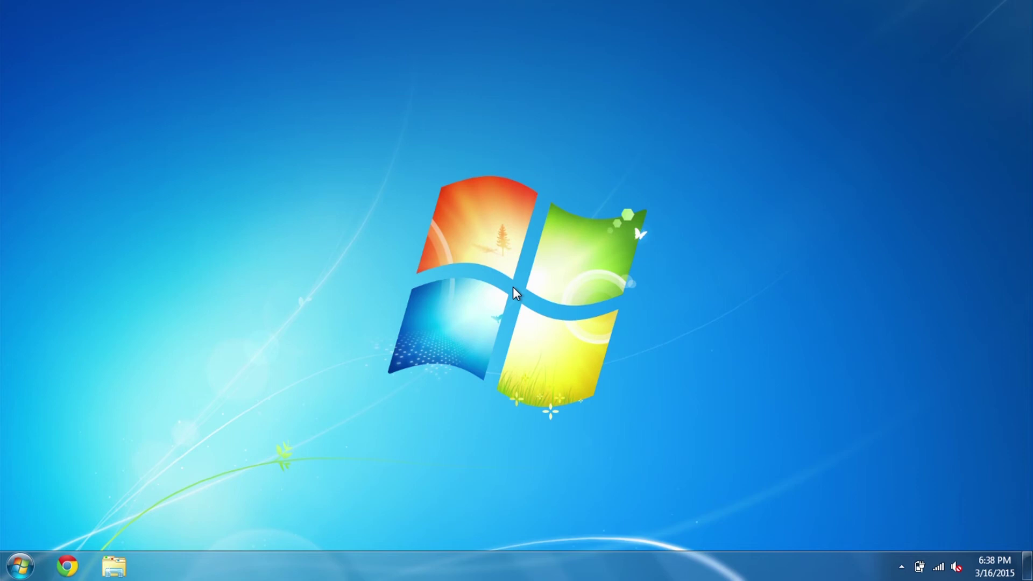
left_click(80, 567)
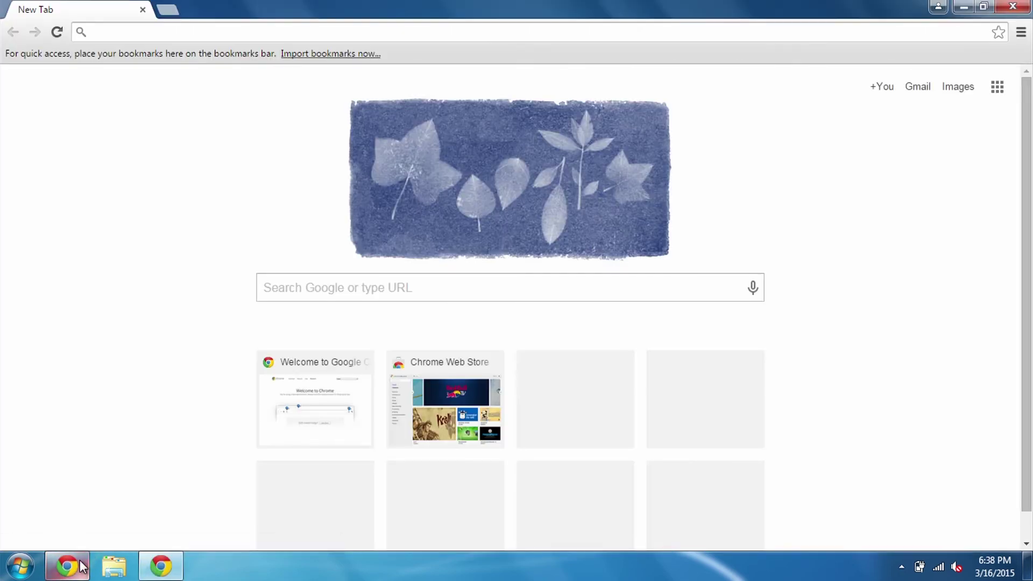
type("50")
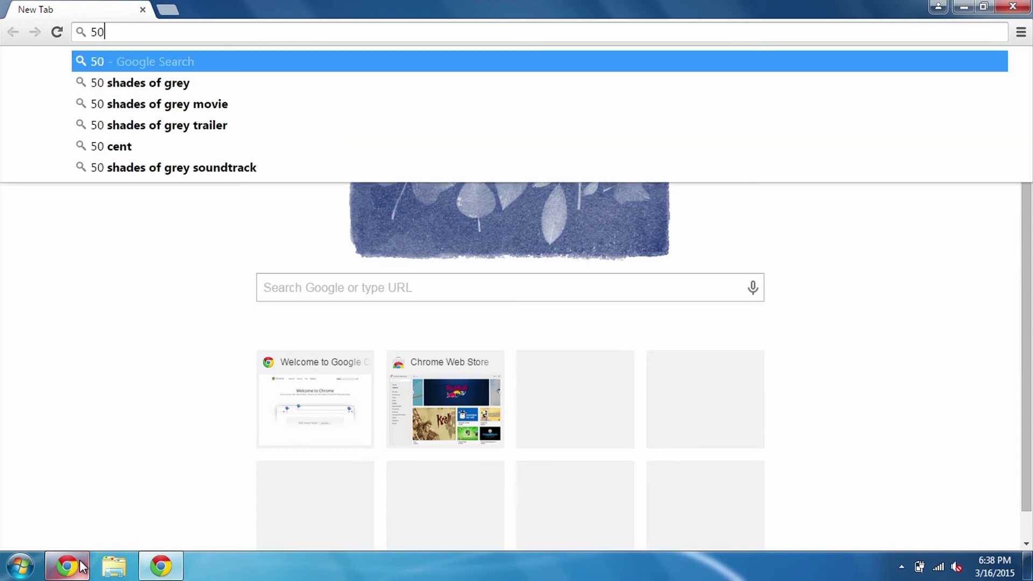
type(".162.")
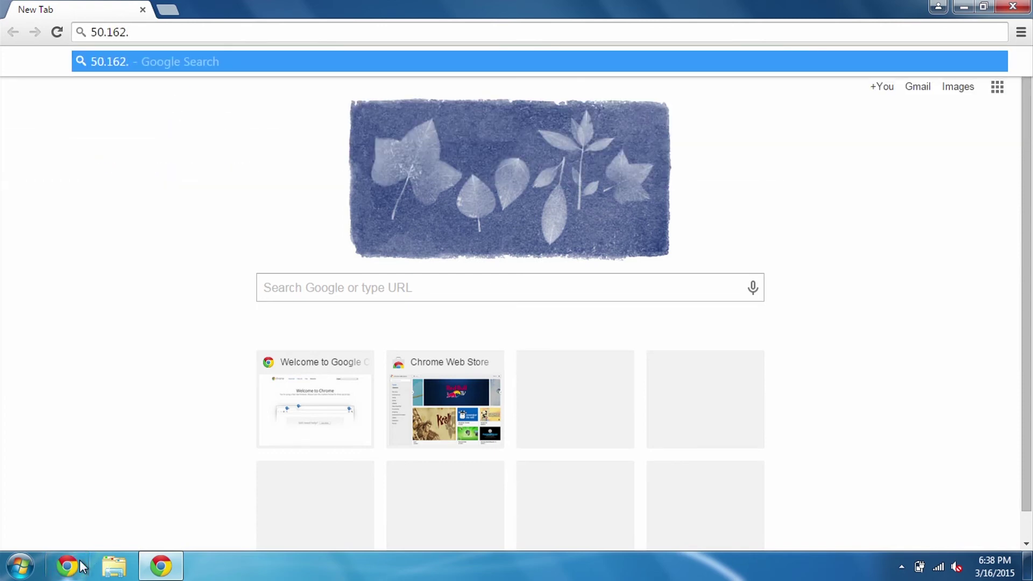
type("18.140")
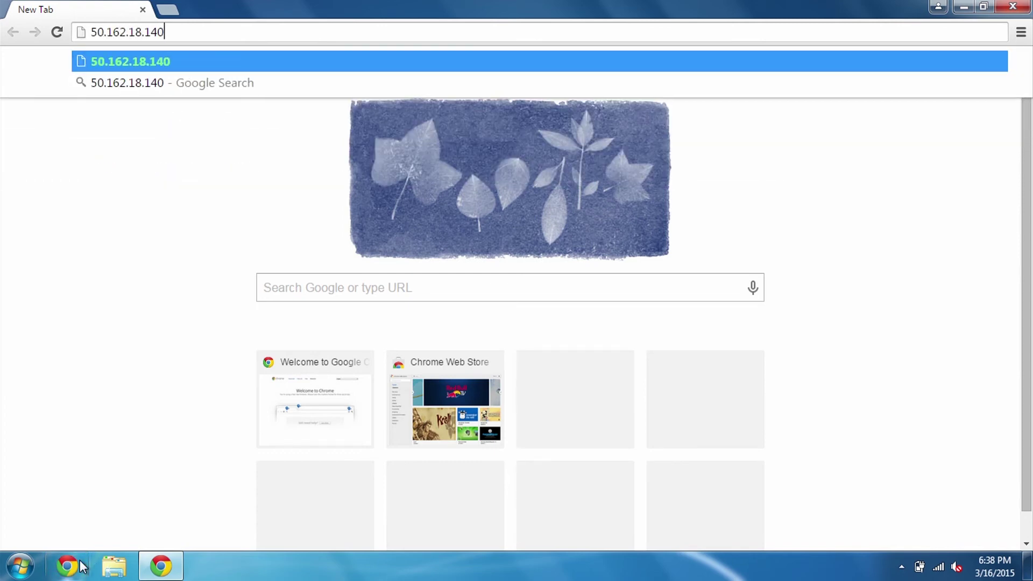
type(":")
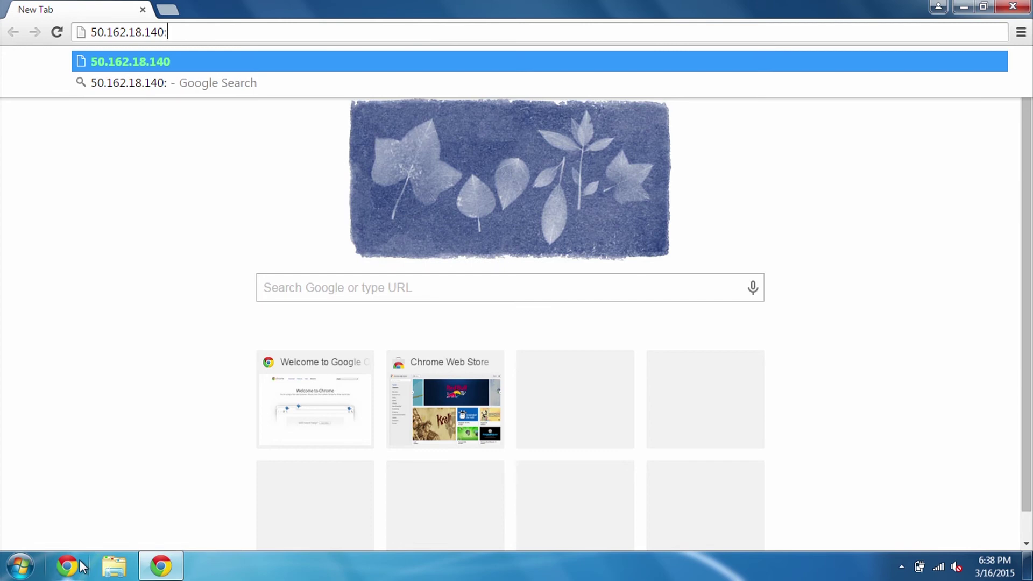
type("8888")
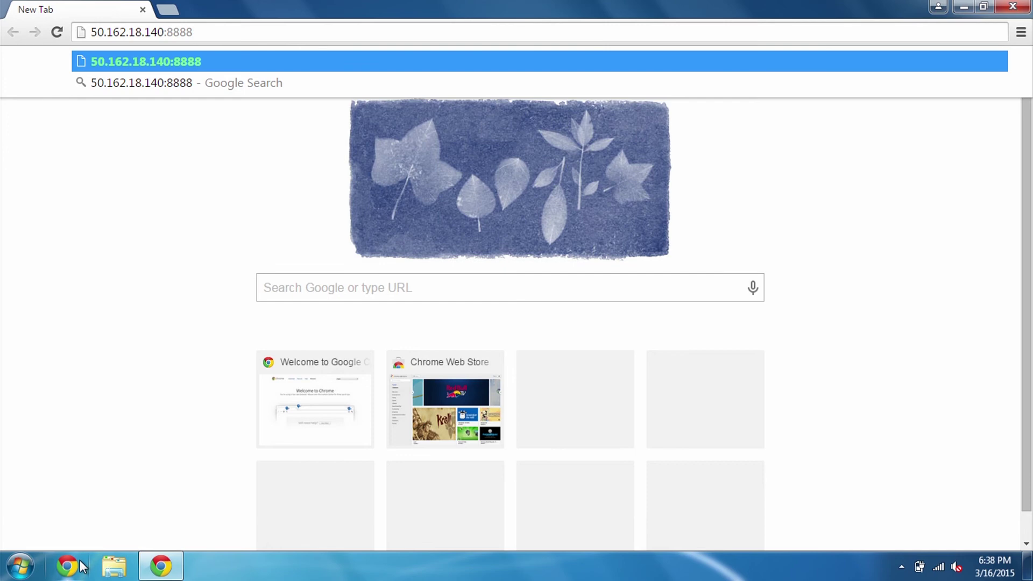
key("Return")
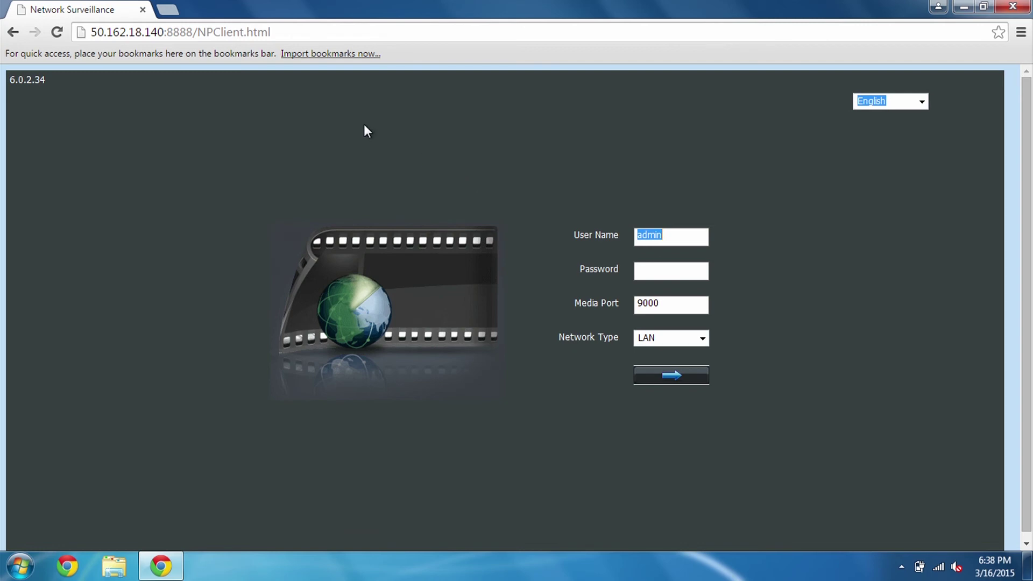
Reload the DVR login page and log in with the admin password, media port 9999 and WAN network type.
left_click(58, 32)
left_click(666, 271)
type("12345")
left_click(671, 308)
type("9999")
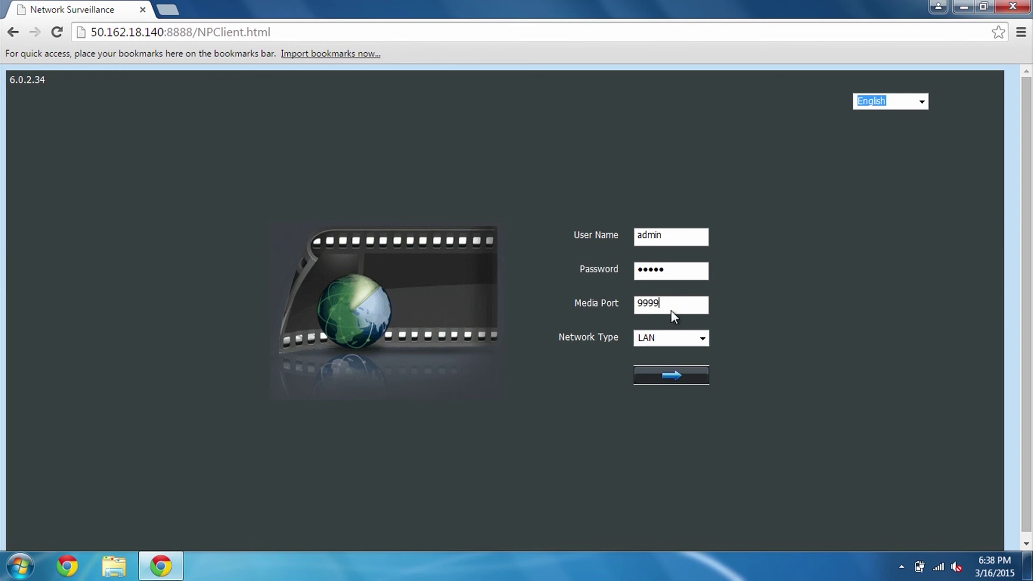
left_click(700, 338)
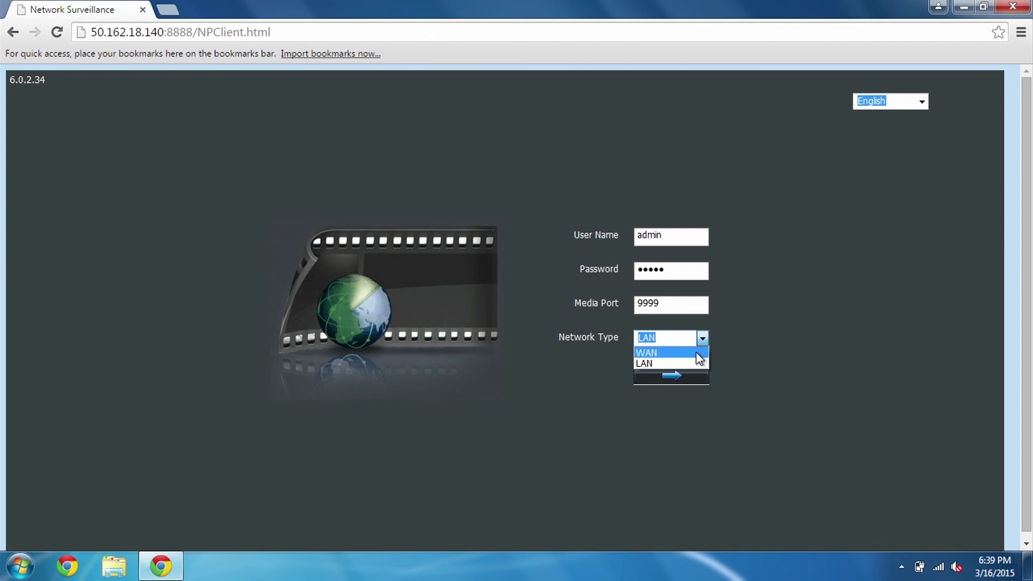
left_click(697, 353)
left_click(693, 375)
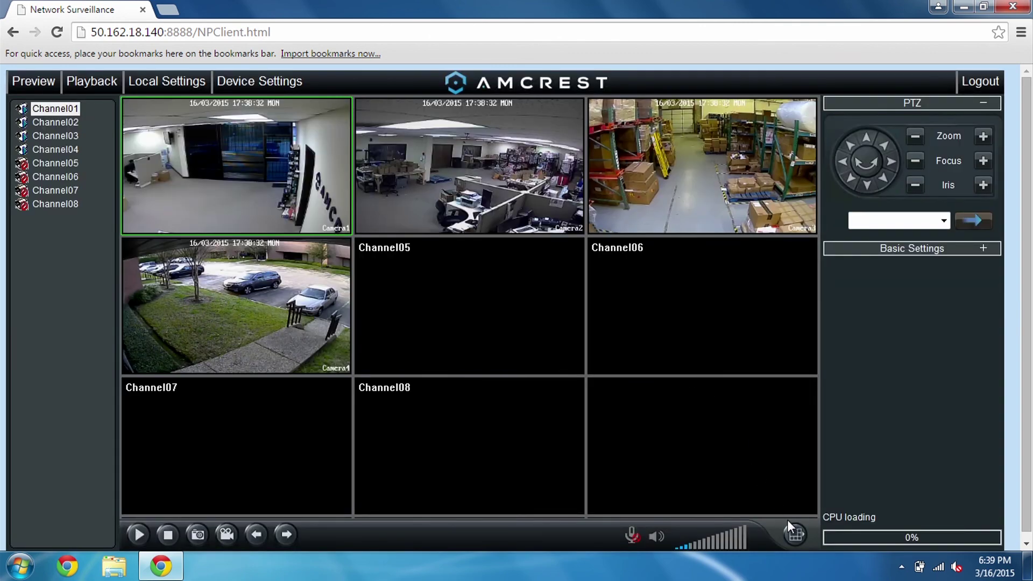
Switch the live view to the four-window split layout so each camera fills a quarter.
left_click(789, 522)
left_click(843, 489)
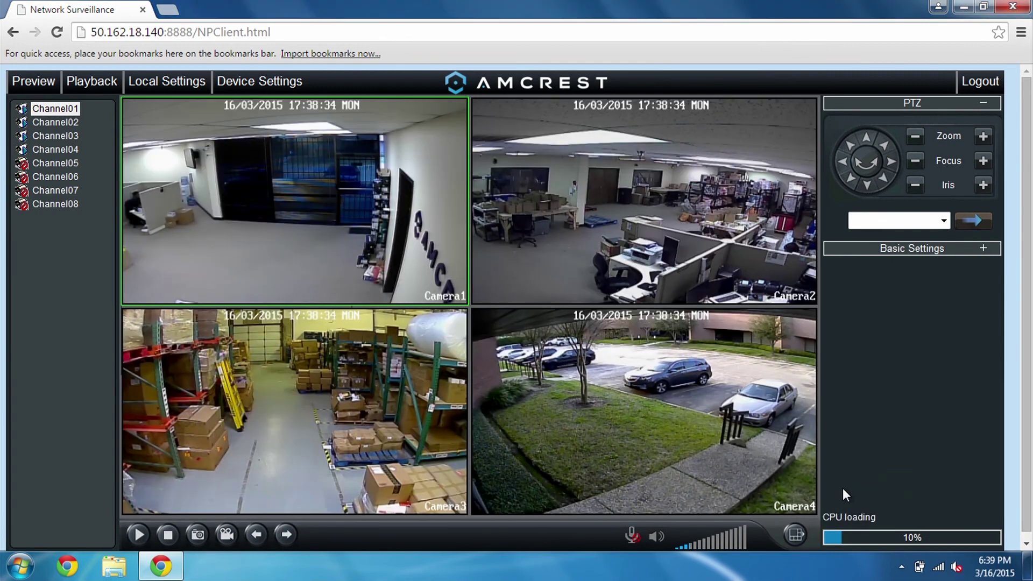